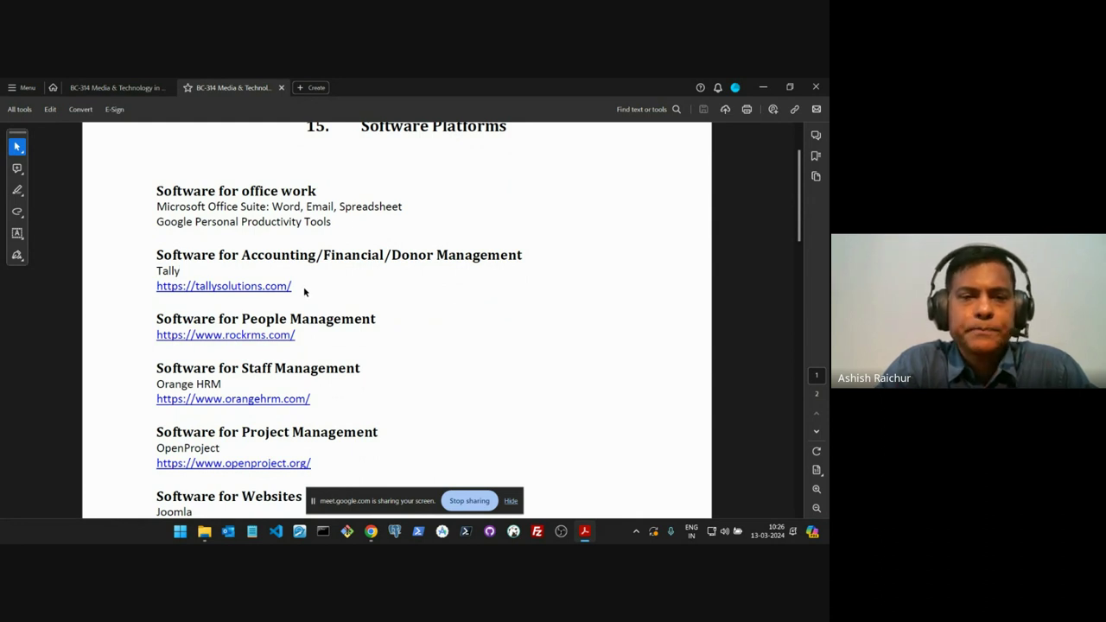
- Scroll the PDF down to the Software Platforms page of recommended tools and links
scroll(304, 290, "down", 1)
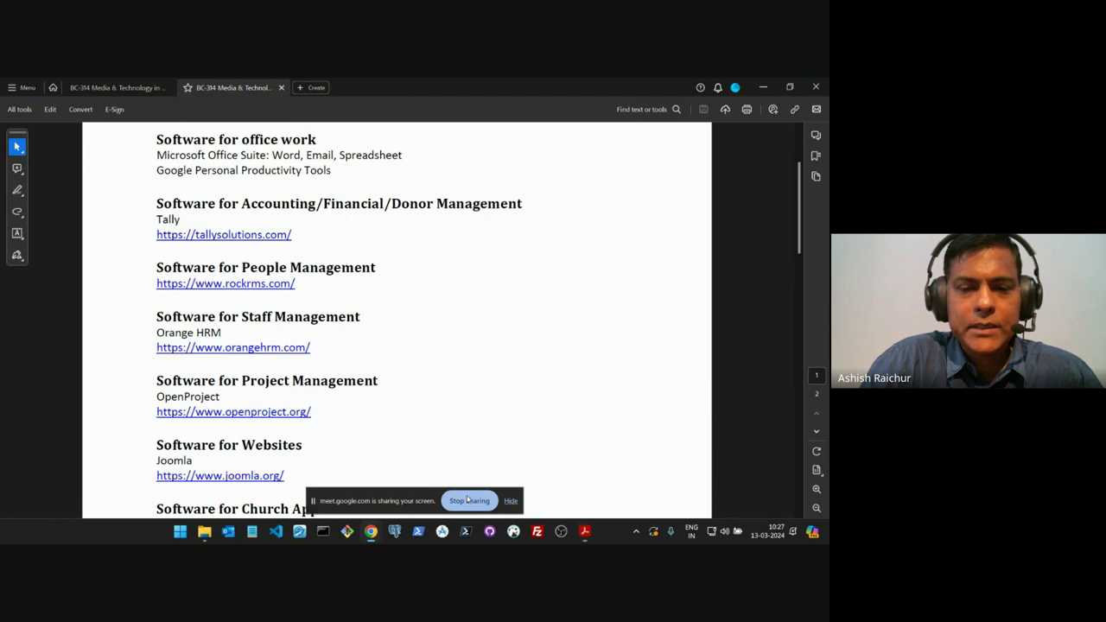
- Stop presenting in Meet and log into Rock RMS with the saved credentials
left_click(468, 500)
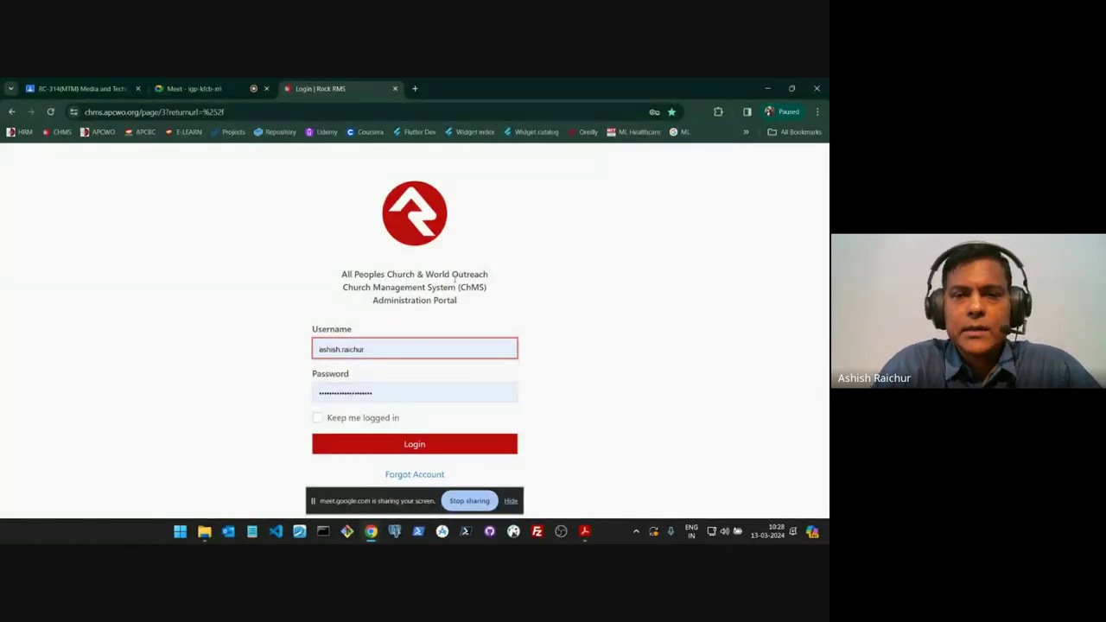
left_click(443, 449)
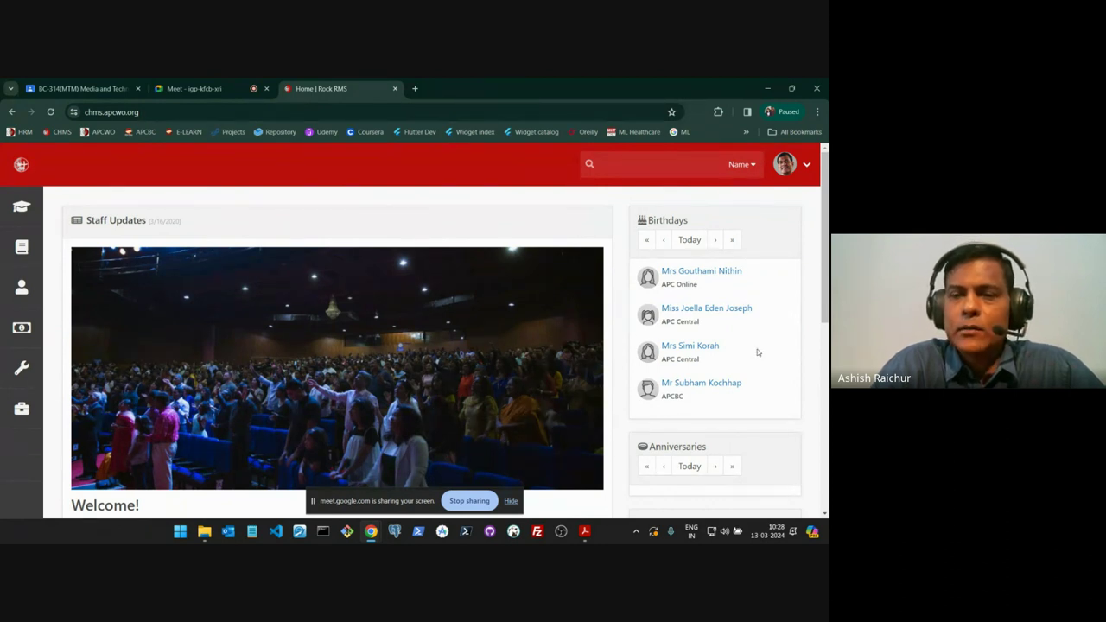
- Search Rock RMS's header box for people matching the presenter's first name
scroll(758, 351, "down", 2)
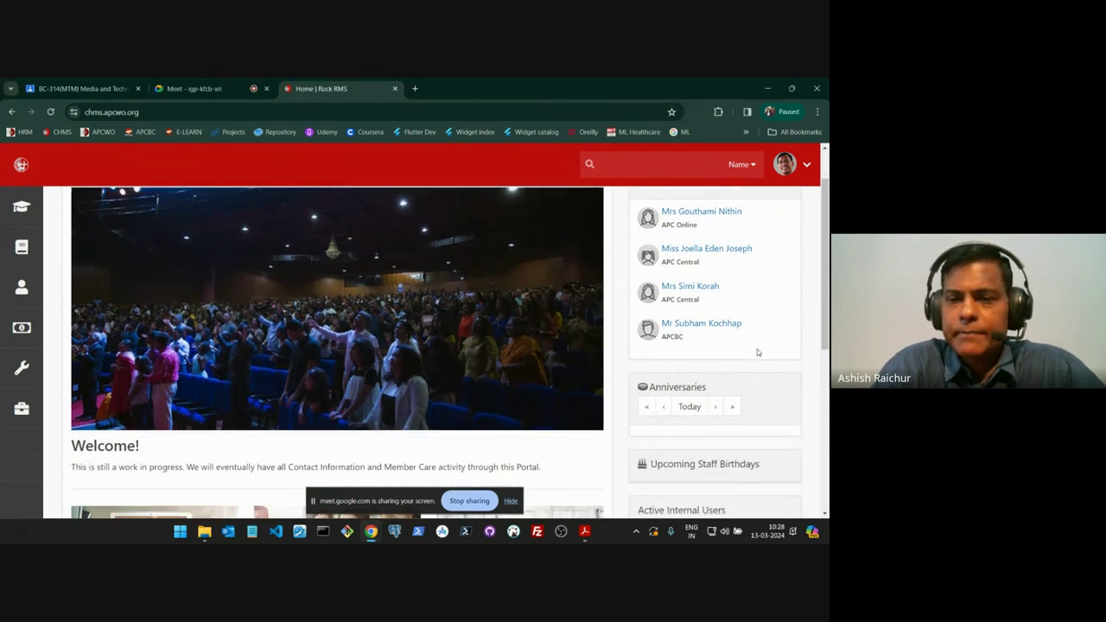
scroll(758, 352, "down", 1)
scroll(758, 351, "up", 3)
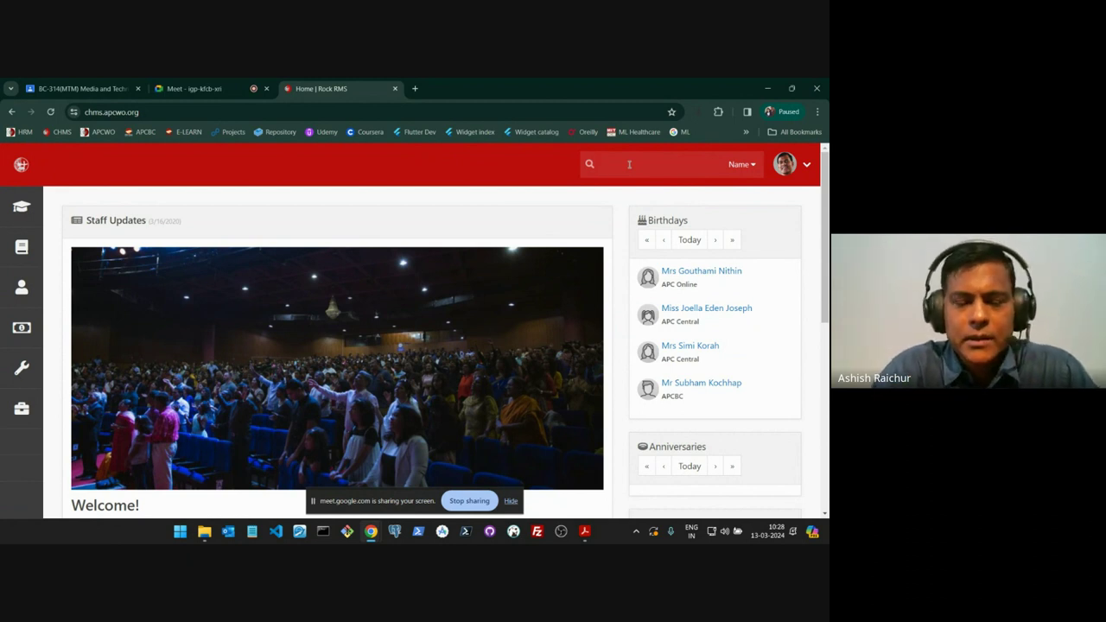
type("ashish")
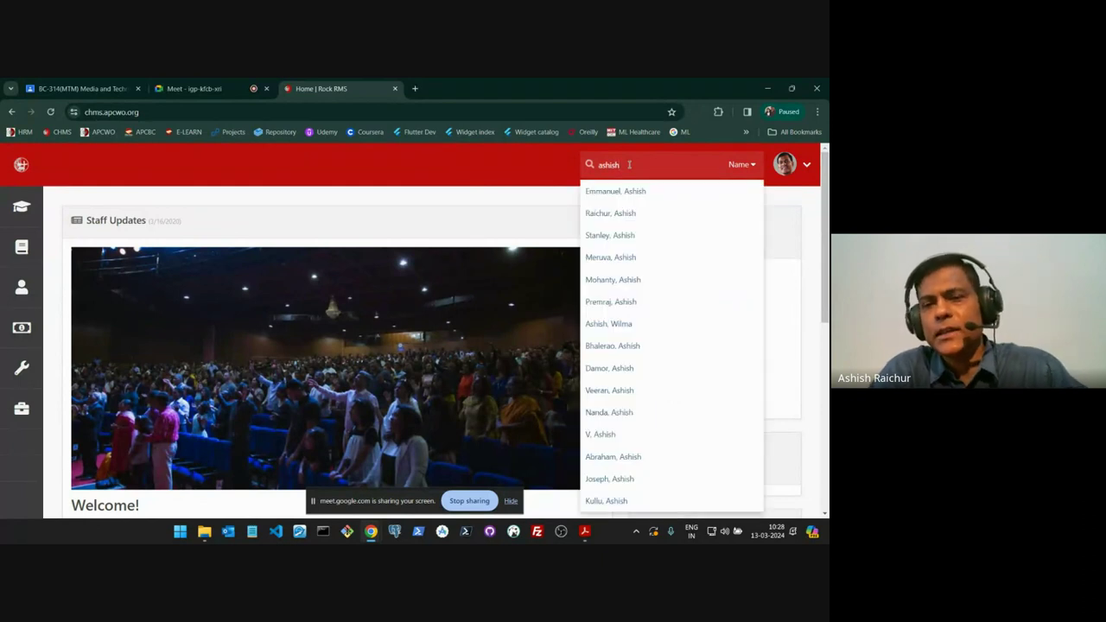
- Open the matching person's profile and scroll down past family and address to the Timeline
left_click(638, 218)
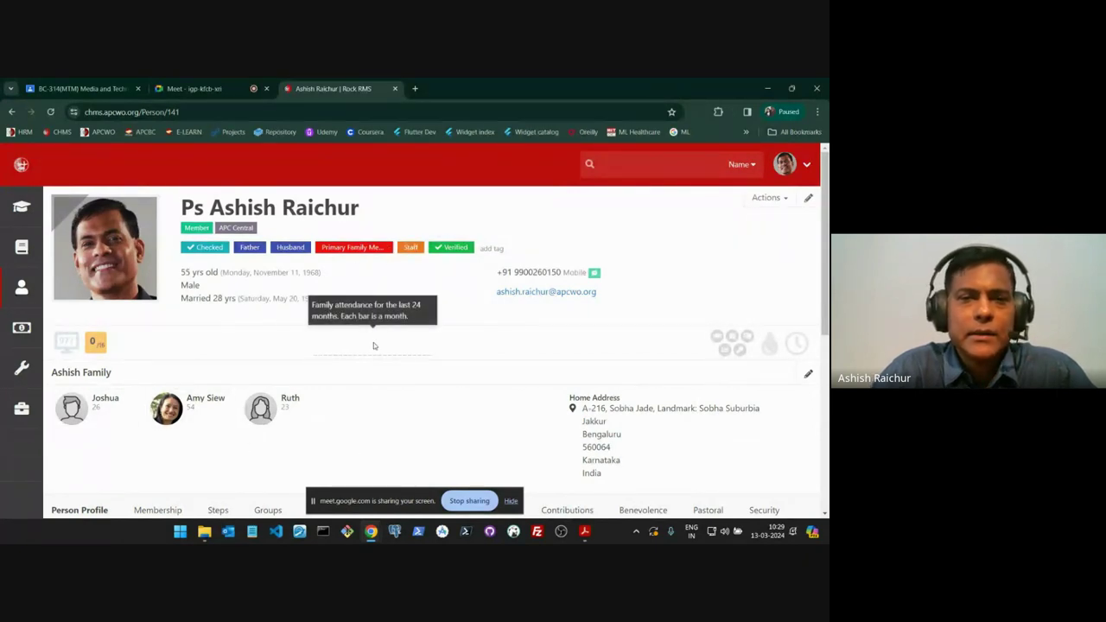
scroll(373, 342, "down", 1)
scroll(374, 346, "down", 3)
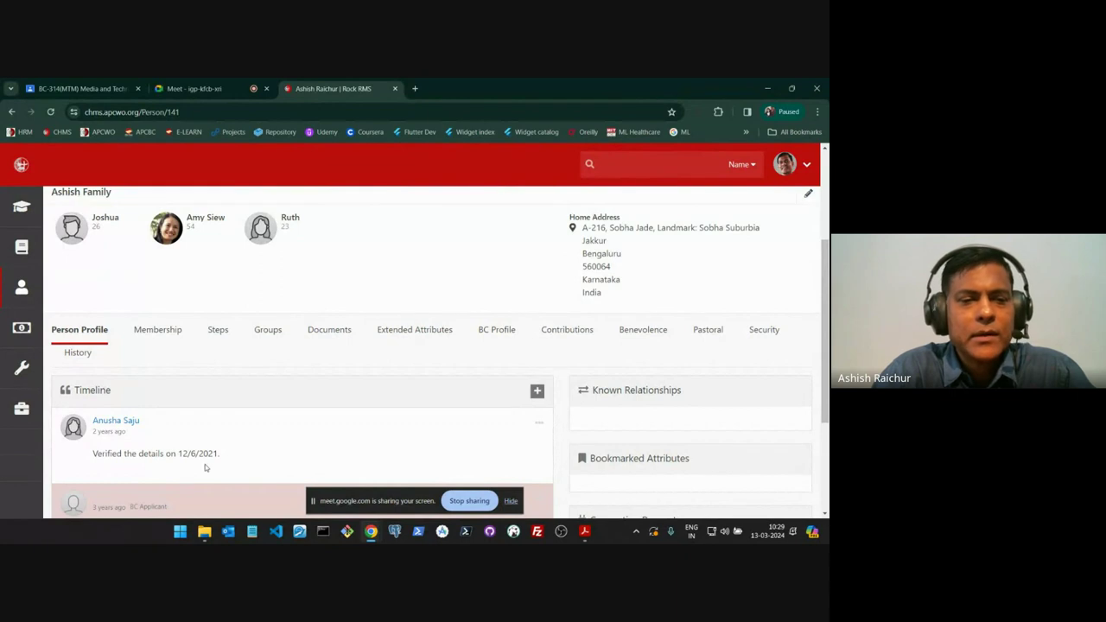
scroll(205, 468, "down", 1)
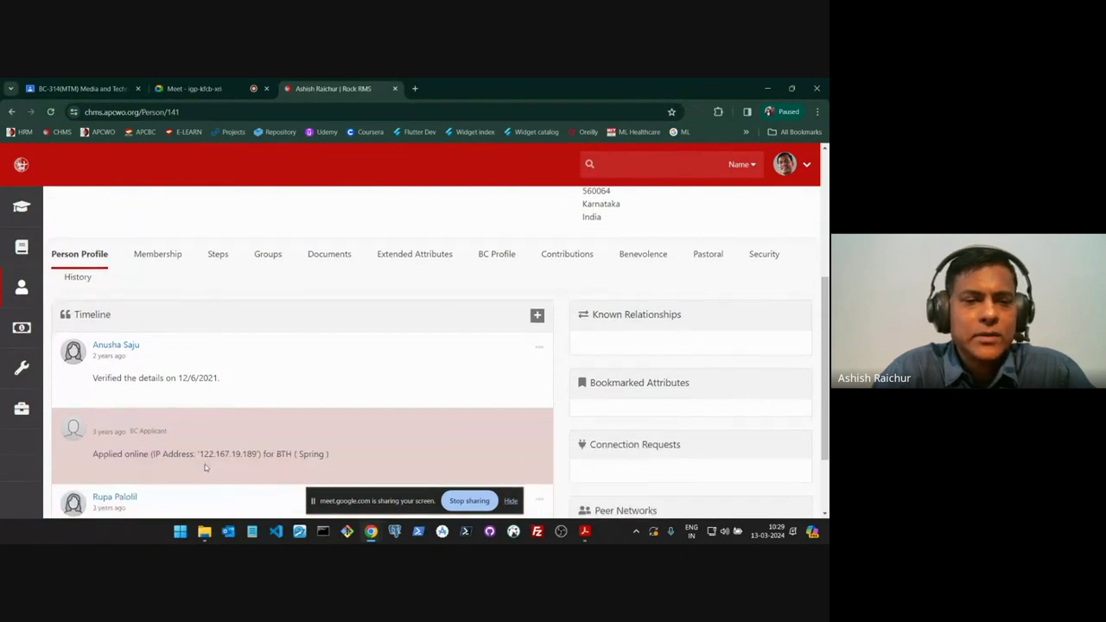
scroll(205, 468, "up", 2)
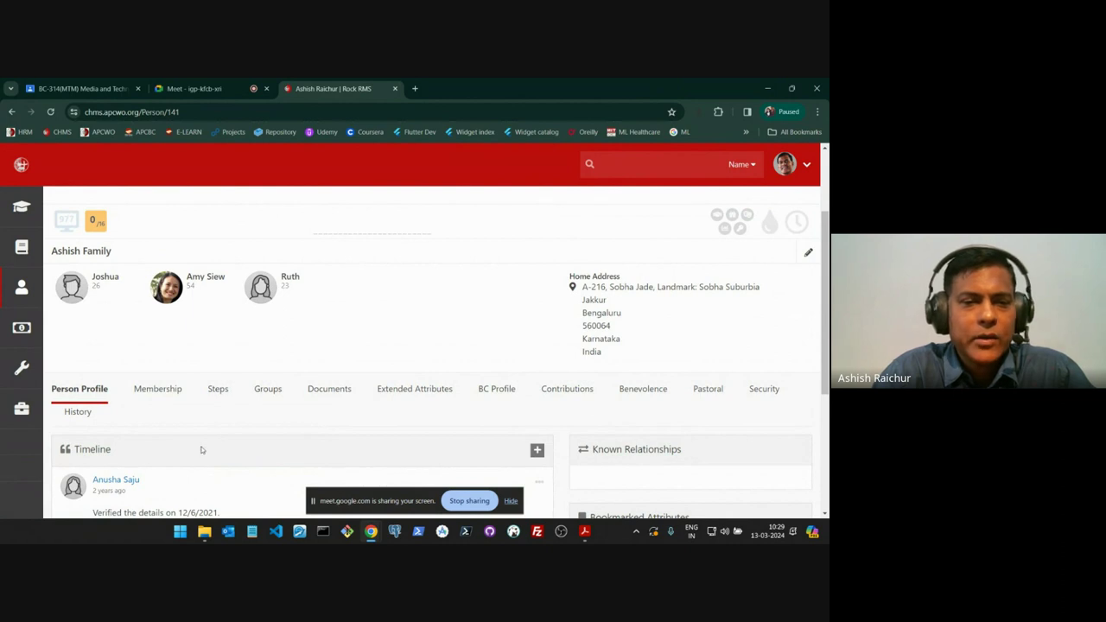
scroll(200, 449, "down", 1)
- Draft a Timeline note about a test call saying he is fine, fixing the name's capitalisation
left_click(537, 407)
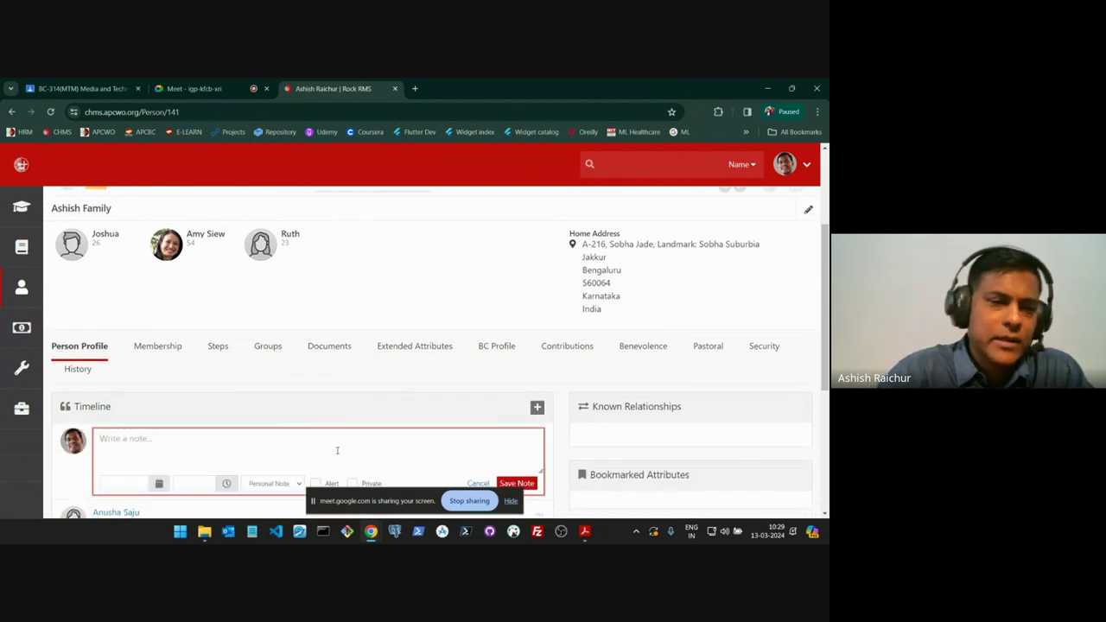
type("Chec")
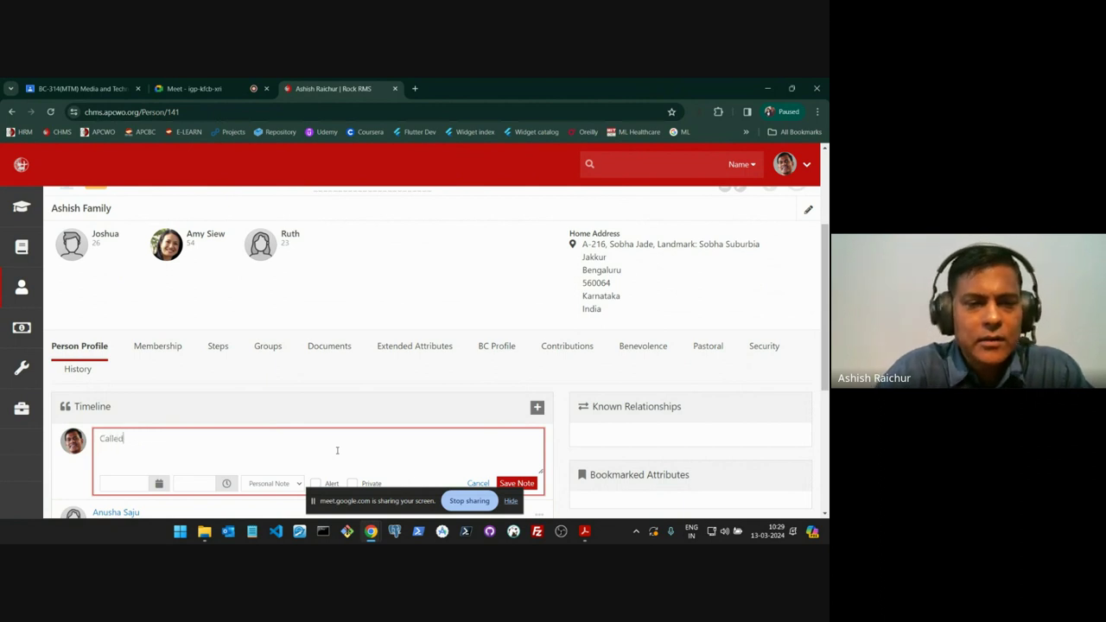
key("ctrl+a")
type("This is a")
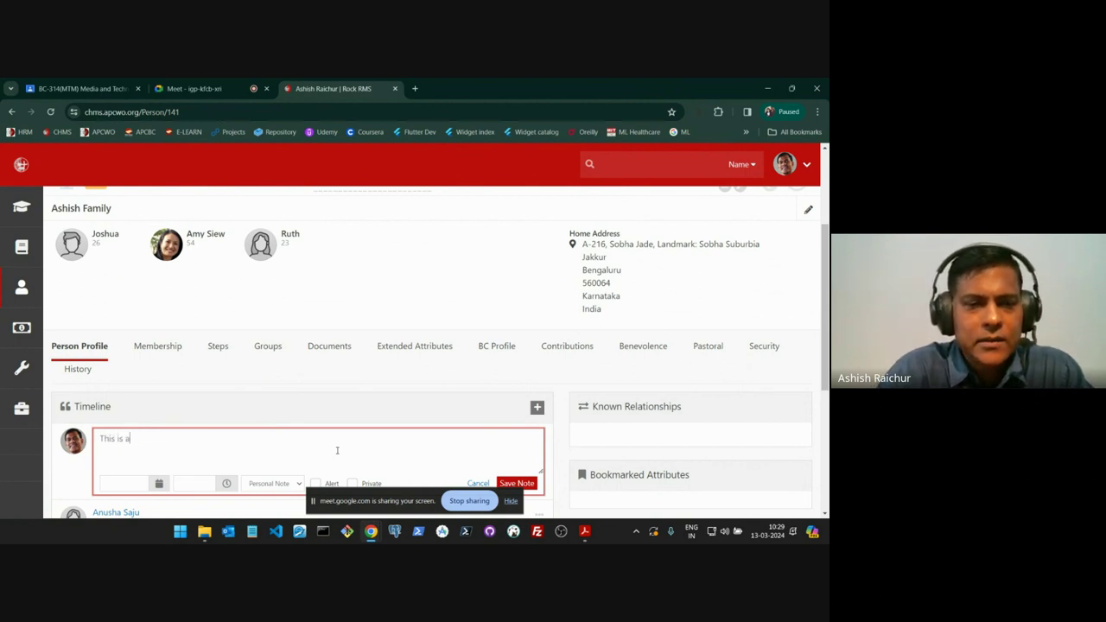
type(" test message. C")
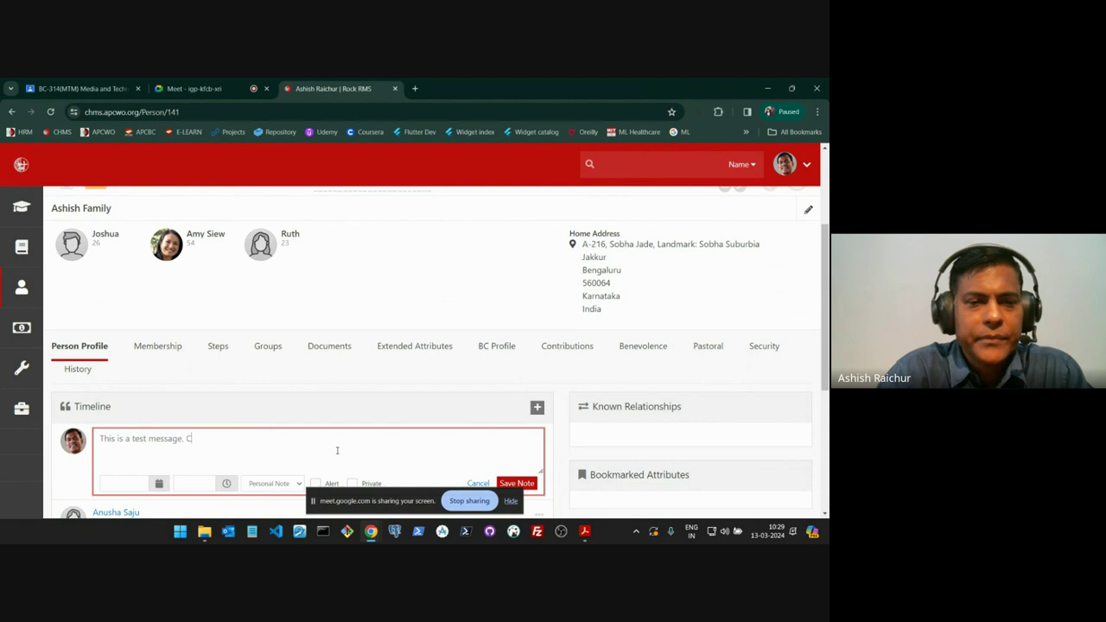
type("alled and spoke w")
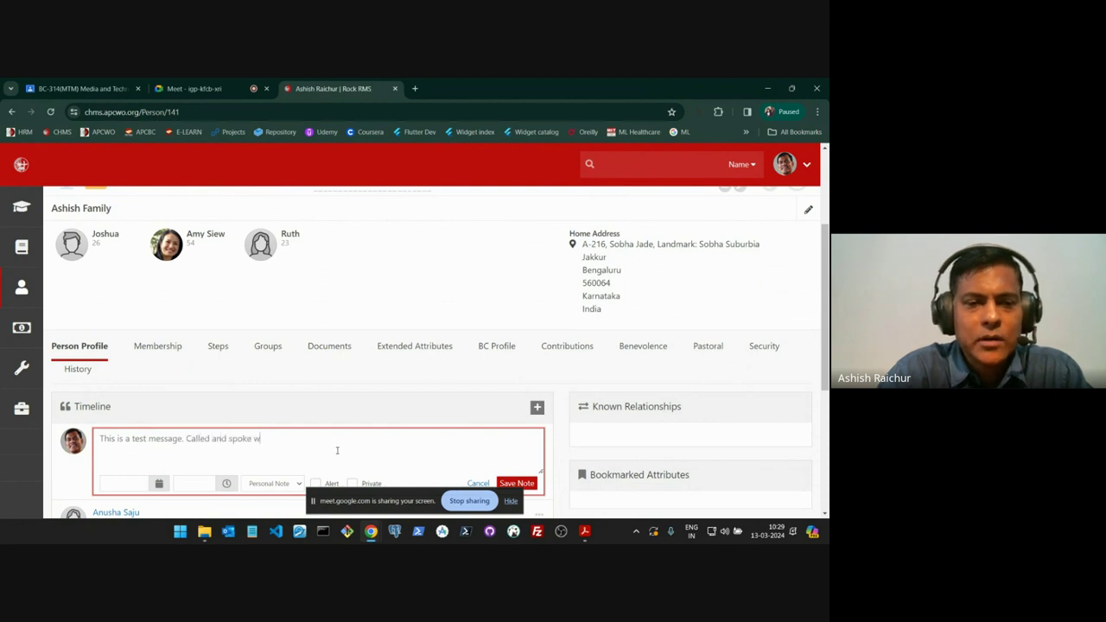
type("ith AShish today")
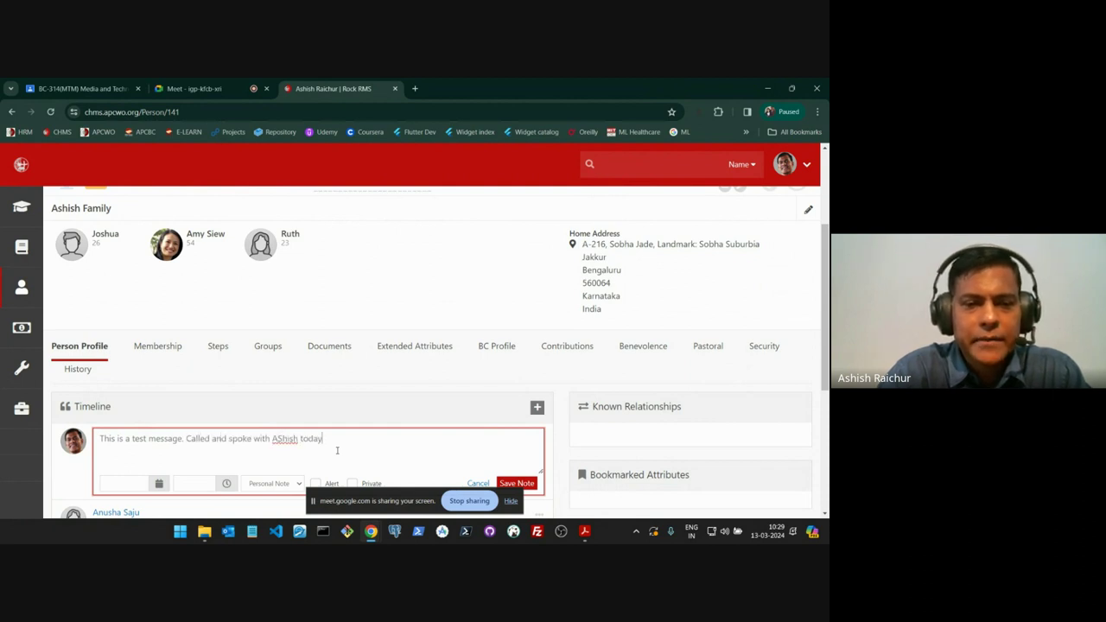
type(". He is doing fine.")
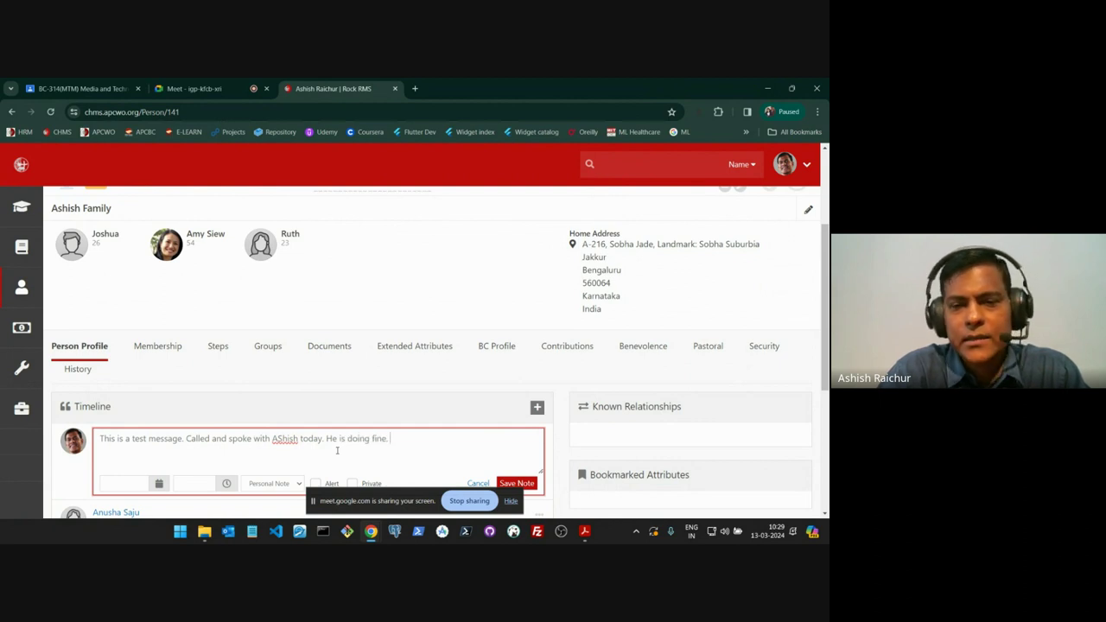
type("...et")
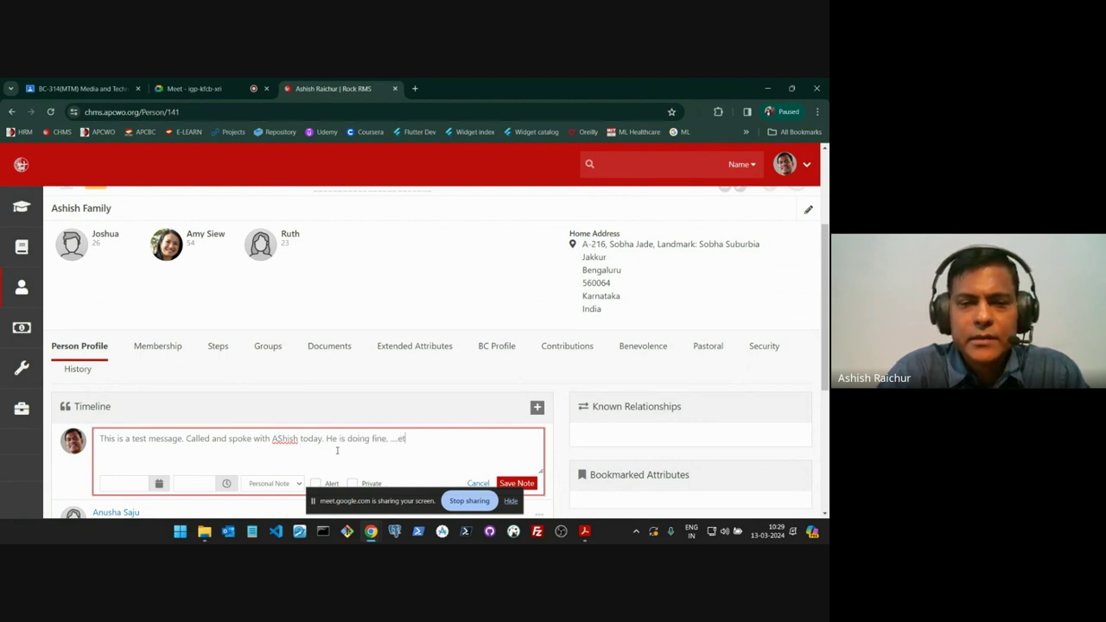
type("c...etc.")
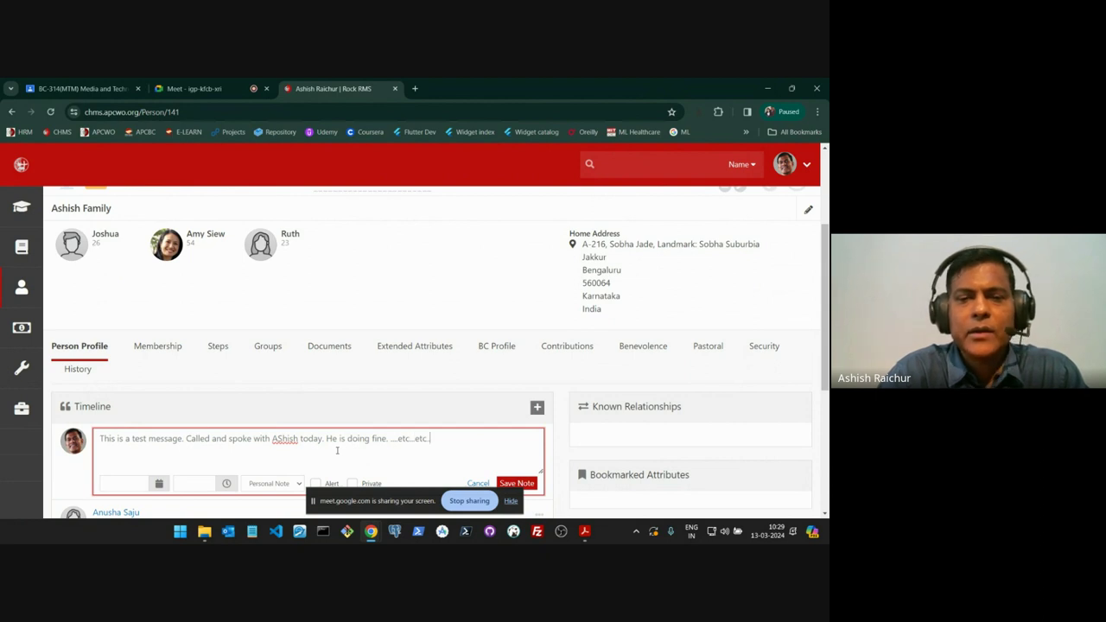
scroll(431, 437, "down", 1)
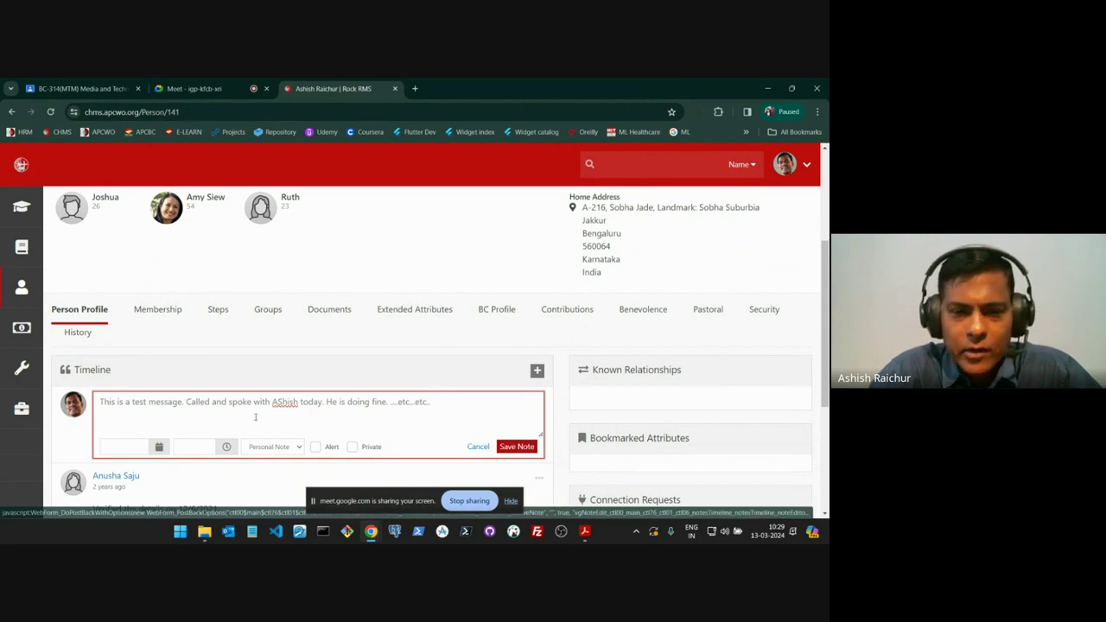
left_click(282, 402)
key("BackSpace")
type("s")
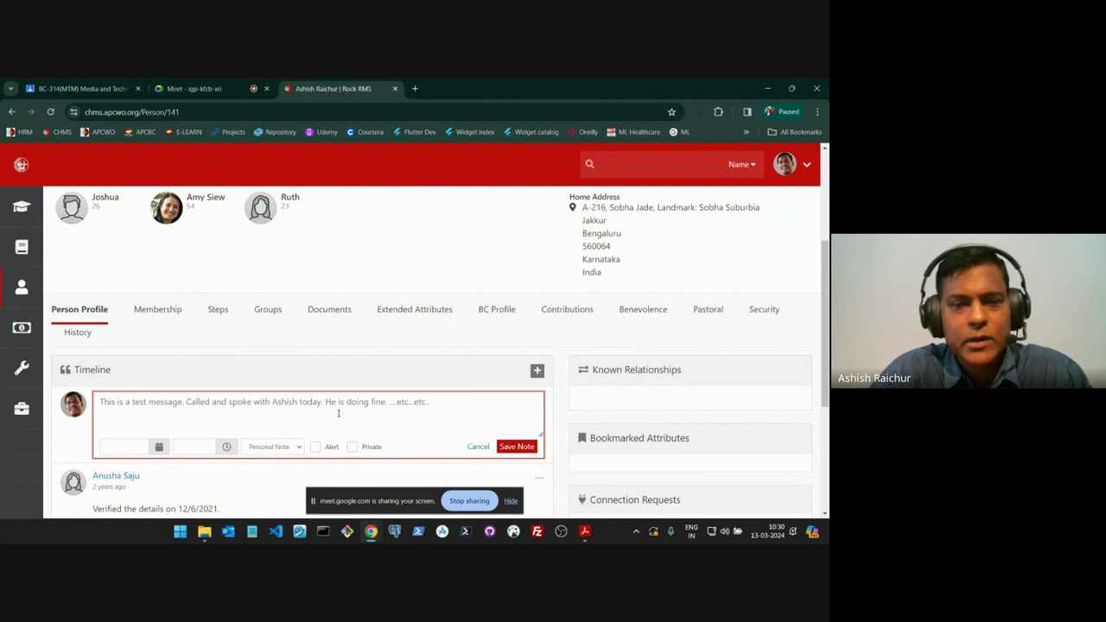
- Save the test note to the Timeline, then delete it and confirm
left_click(507, 455)
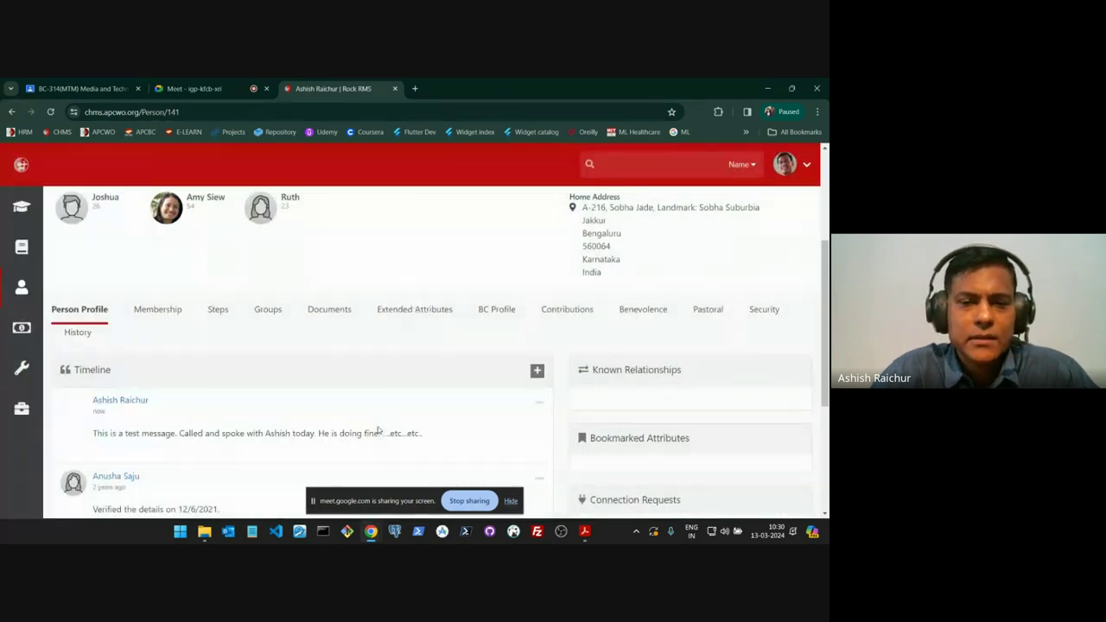
left_click(539, 403)
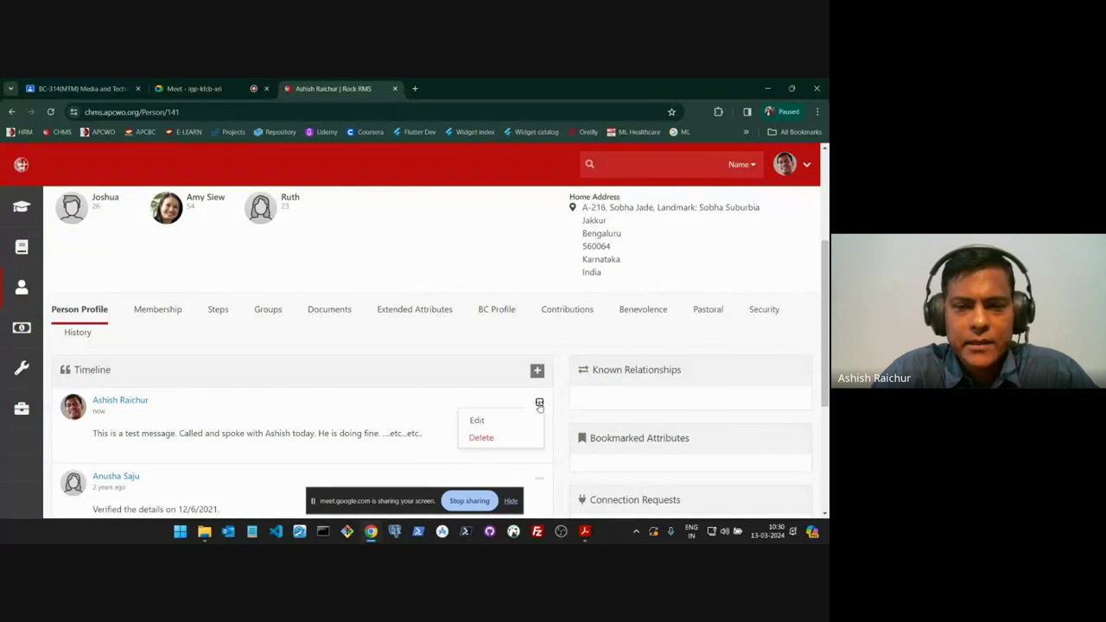
left_click(508, 443)
left_click(478, 349)
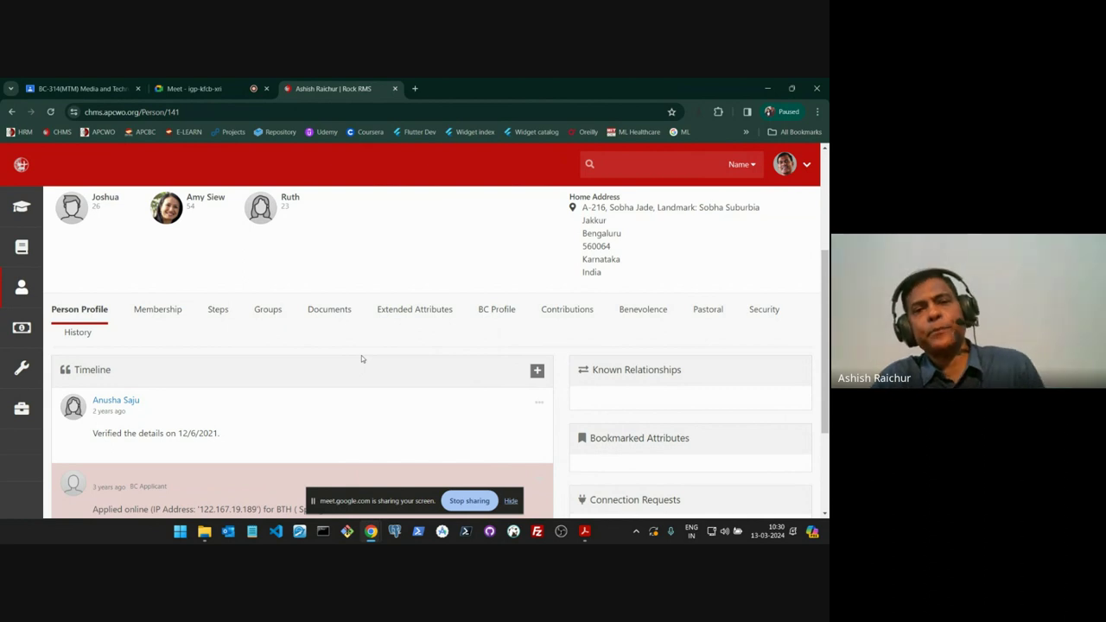
- Go to the Reports page under Tools and browse its report categories
scroll(361, 359, "up", 1)
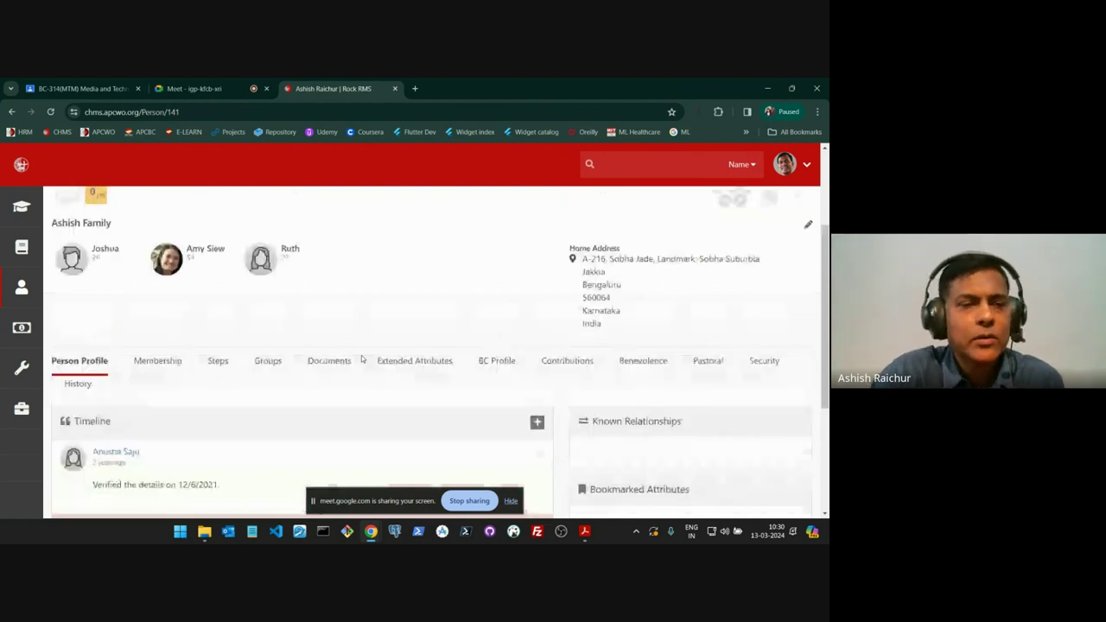
left_click(23, 368)
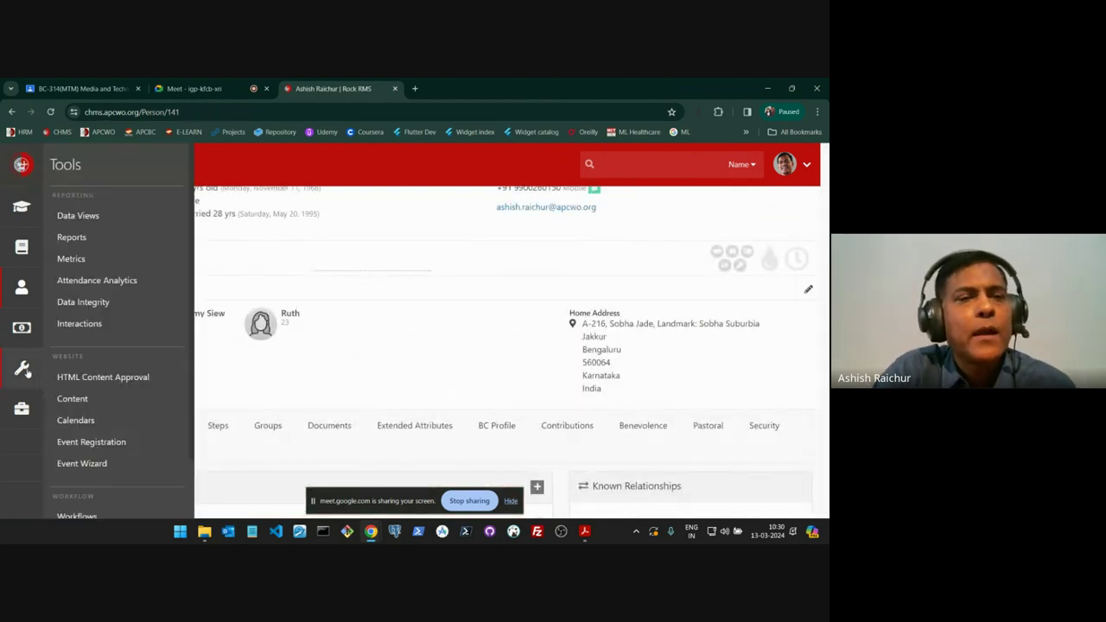
left_click(89, 243)
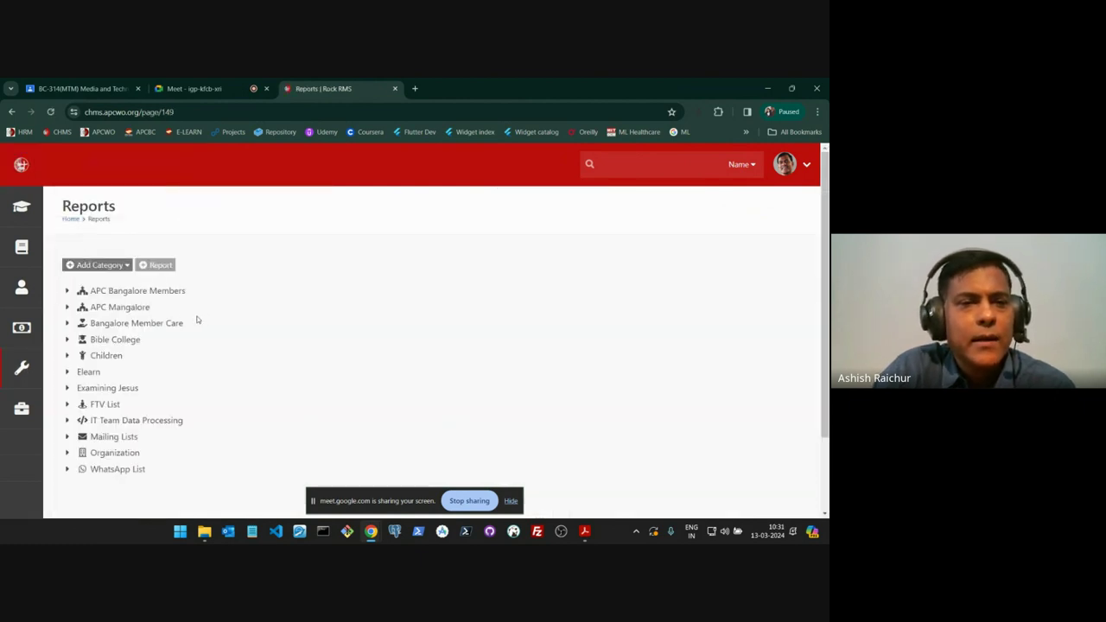
scroll(182, 293, "down", 1)
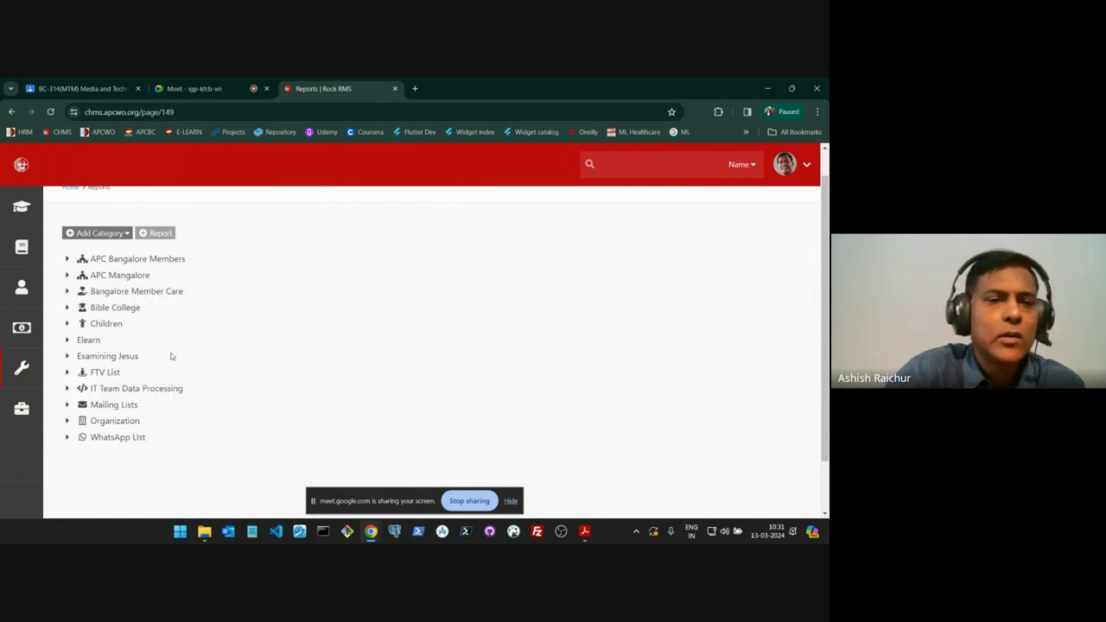
left_click(18, 365)
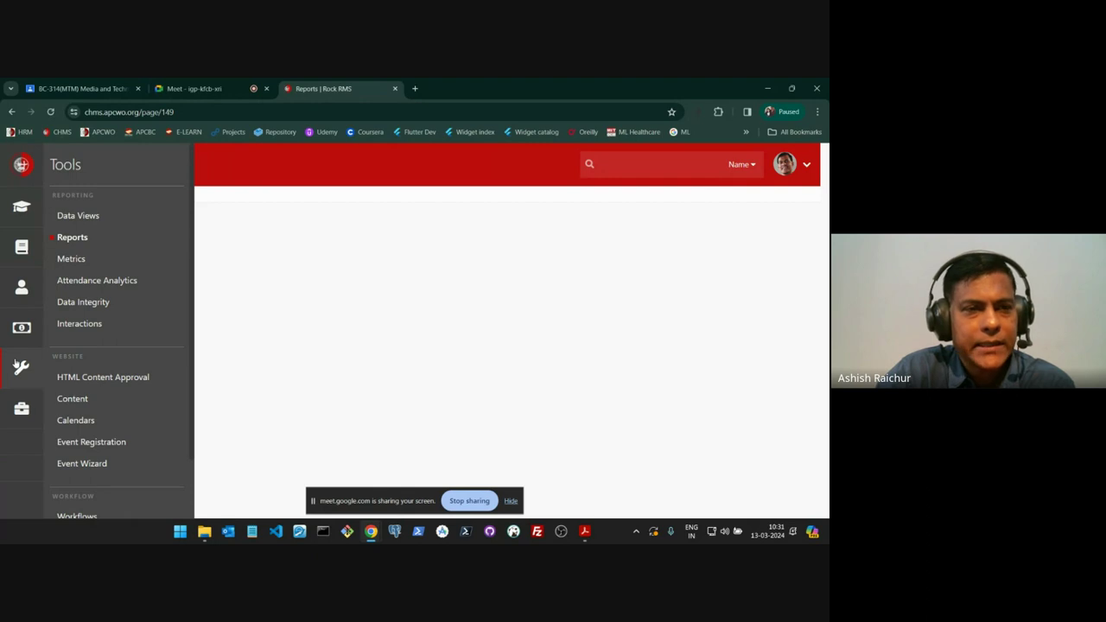
- Browse the Data Views page with categories such as APC Bangalore, Bible College and Work in Progress
left_click(87, 218)
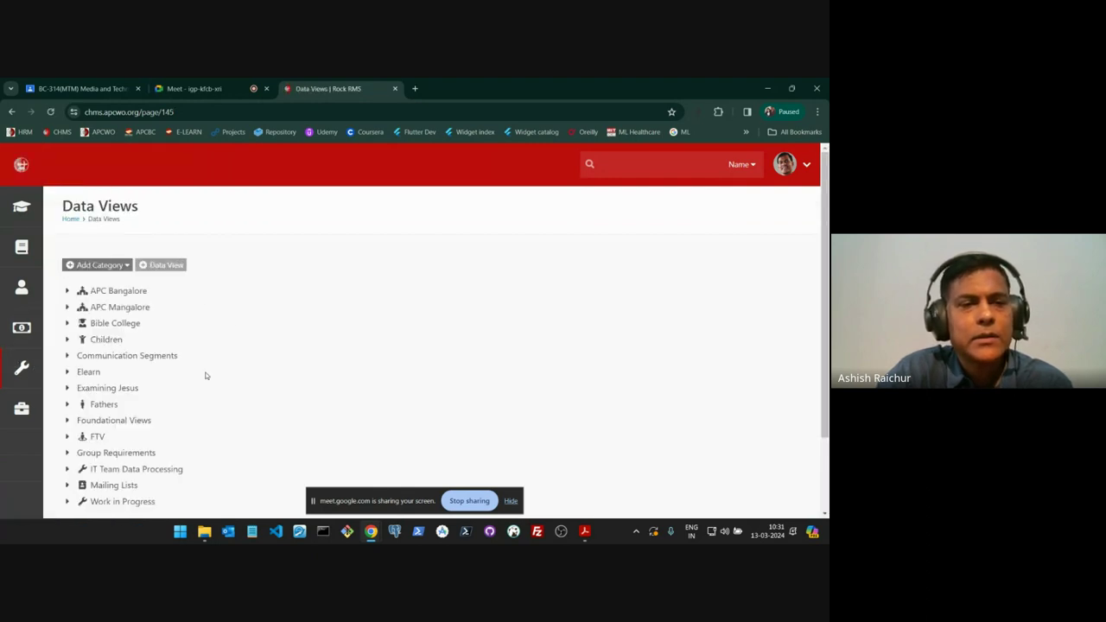
scroll(205, 376, "down", 1)
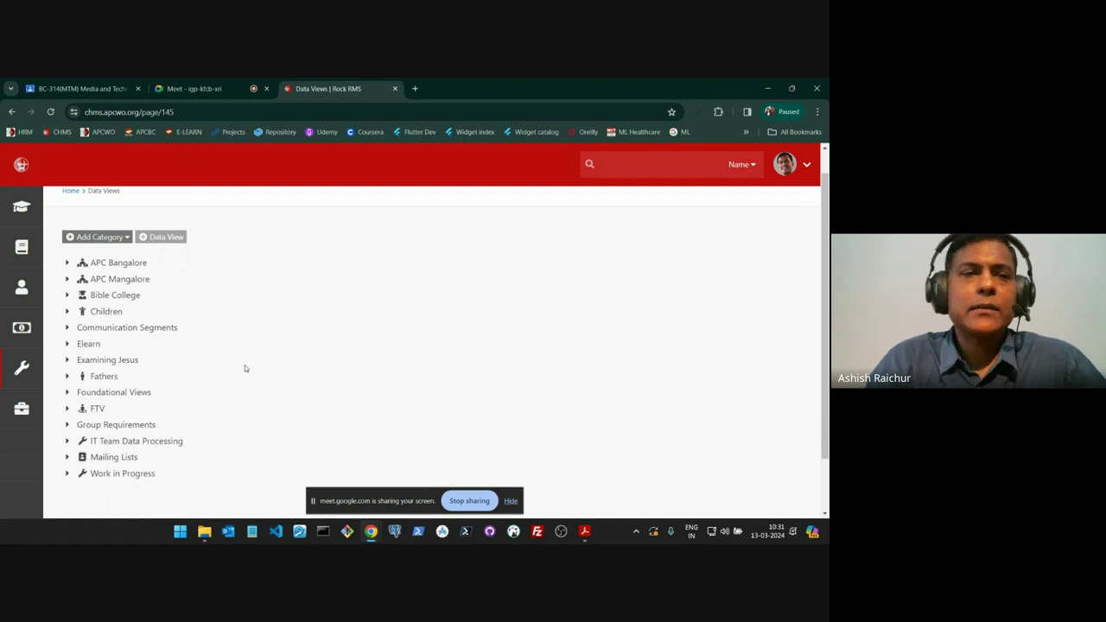
left_click(20, 212)
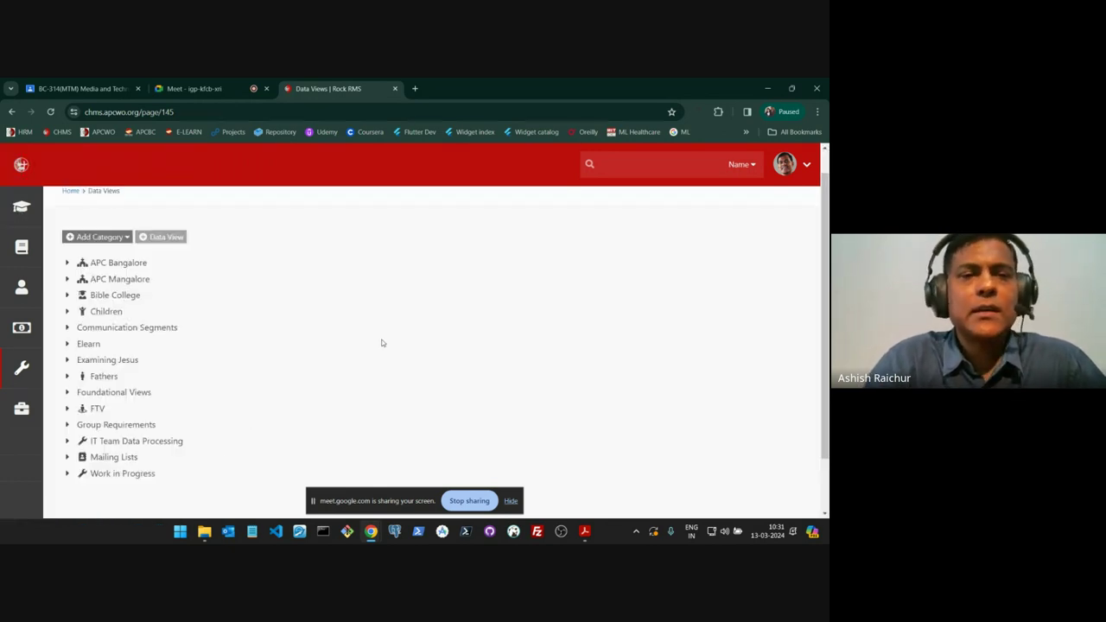
scroll(382, 343, "up", 1)
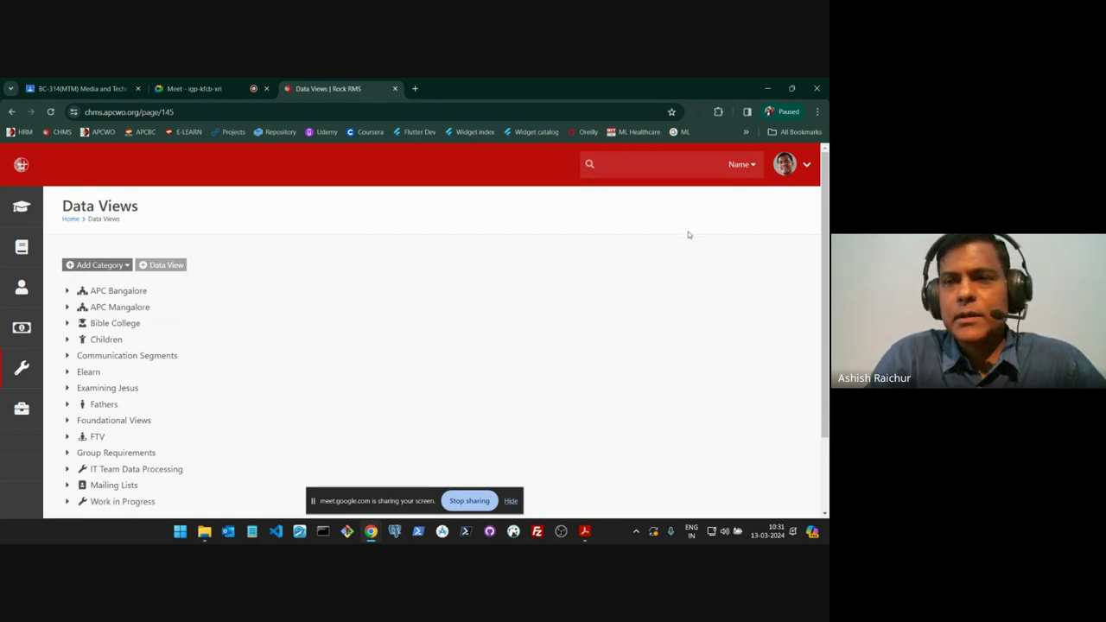
- Log out of Rock RMS from the top-right profile menu
left_click(805, 167)
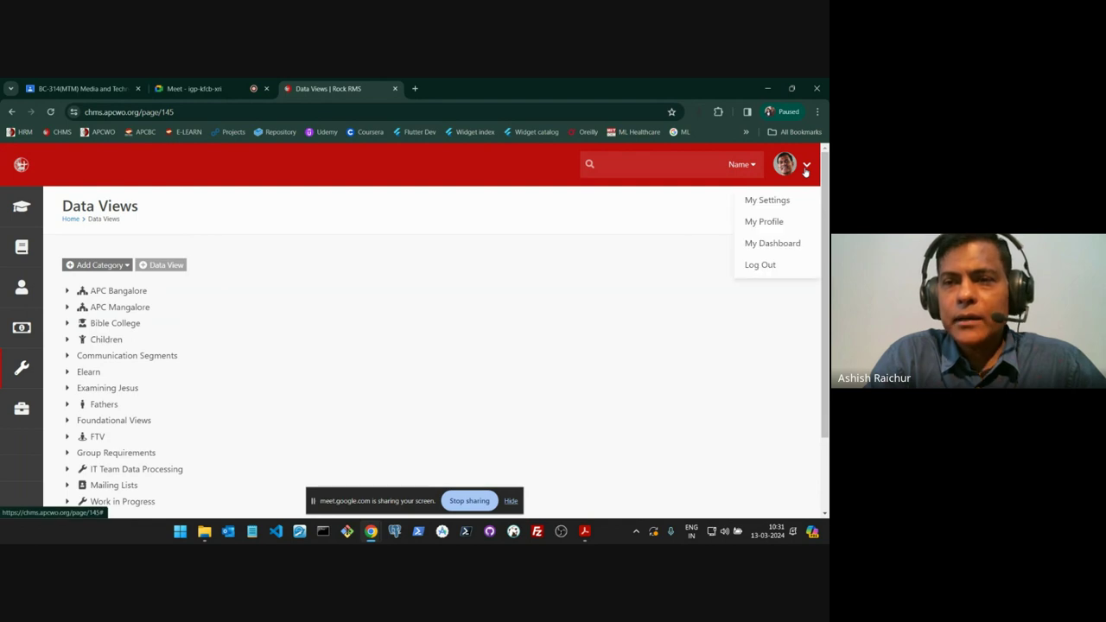
left_click(776, 269)
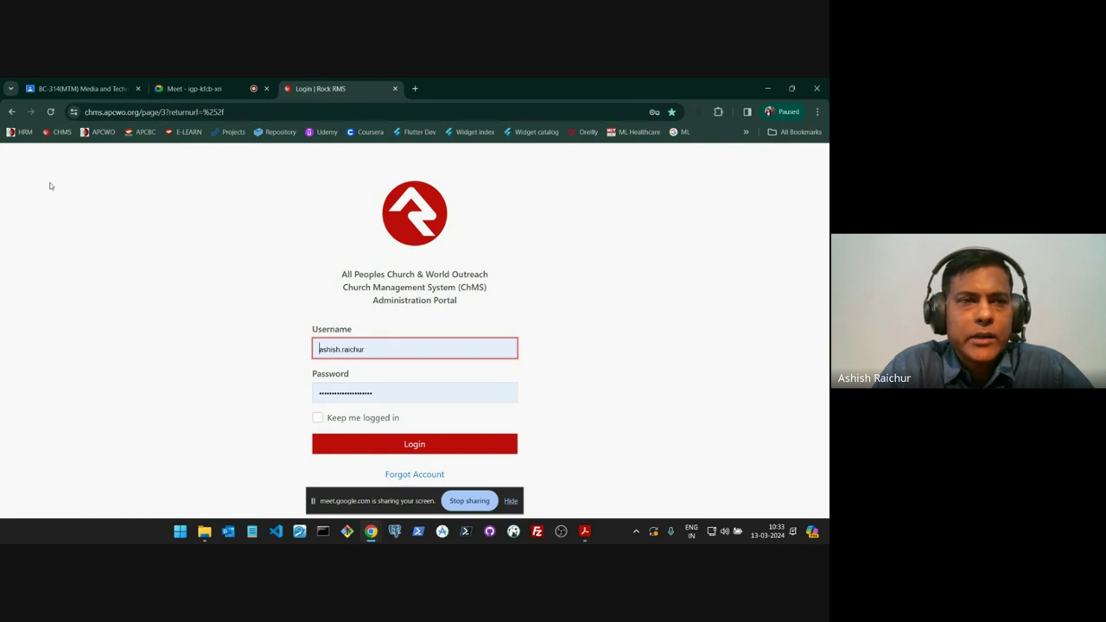
- Log into OrangeHRM via the HRM bookmark using the saved credentials
left_click(23, 133)
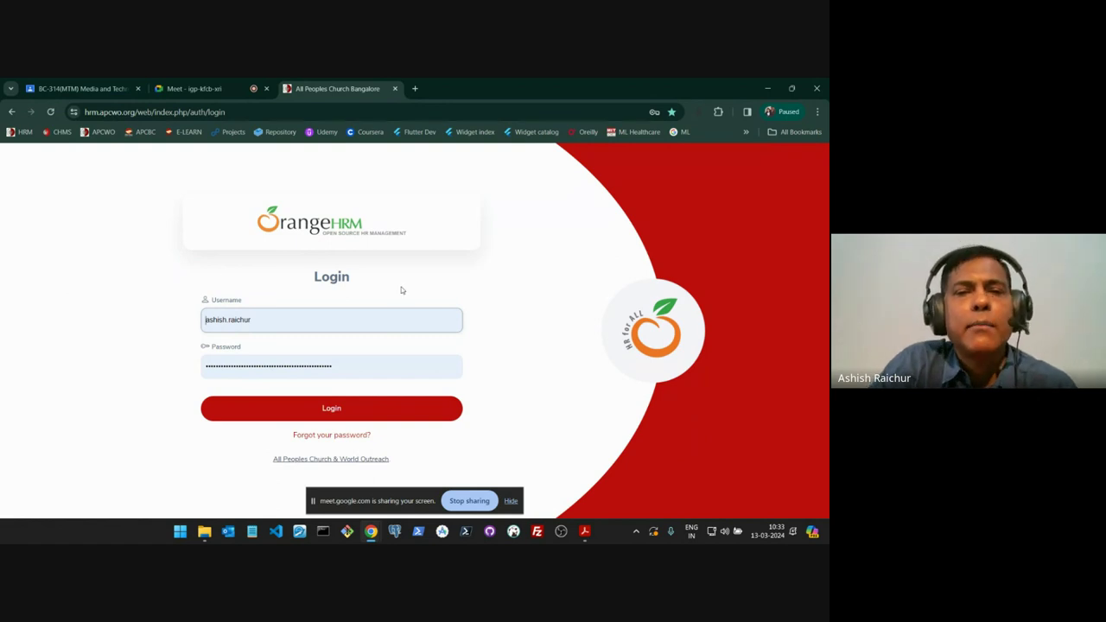
left_click(400, 414)
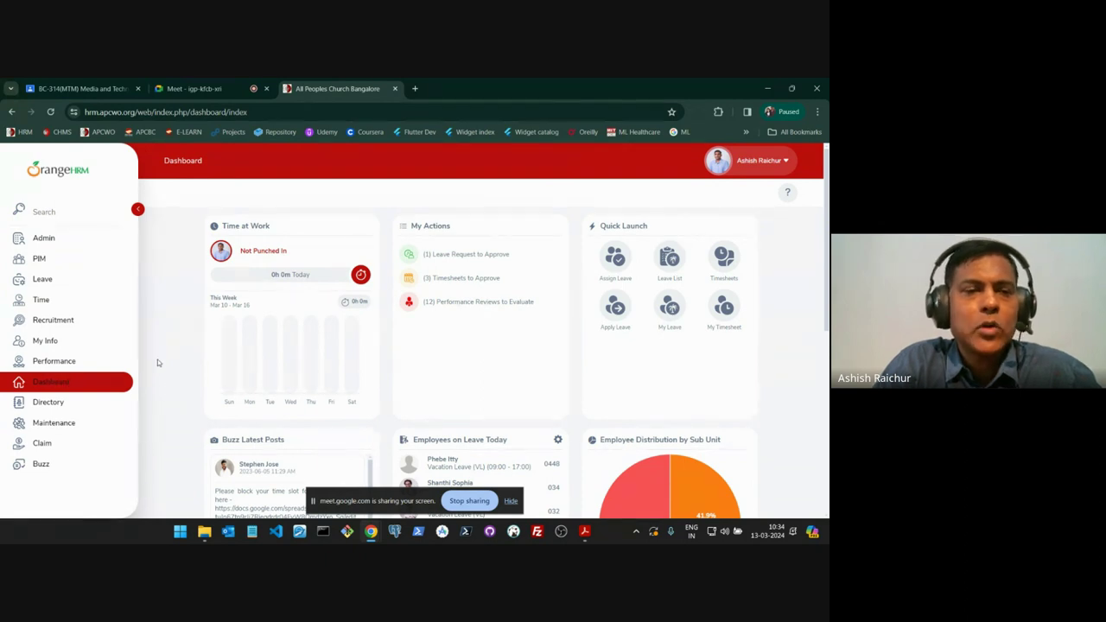
- Open My Timesheet for the previous week, 2024-03-03 to 2024-03-09, and review its 58:00 approved hours
left_click(62, 307)
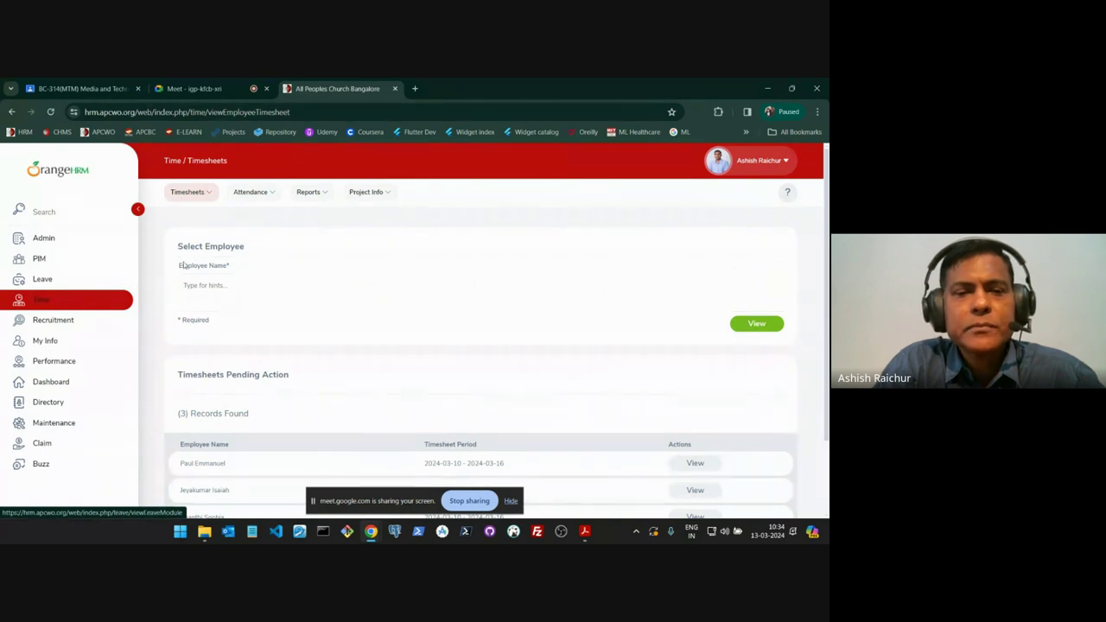
left_click(210, 200)
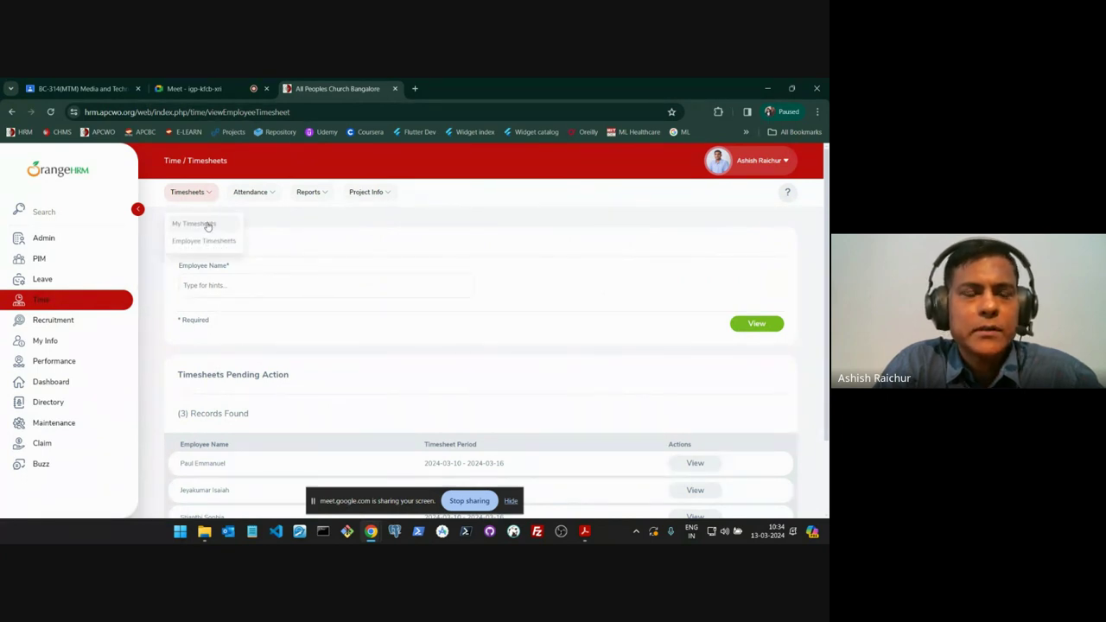
left_click(207, 223)
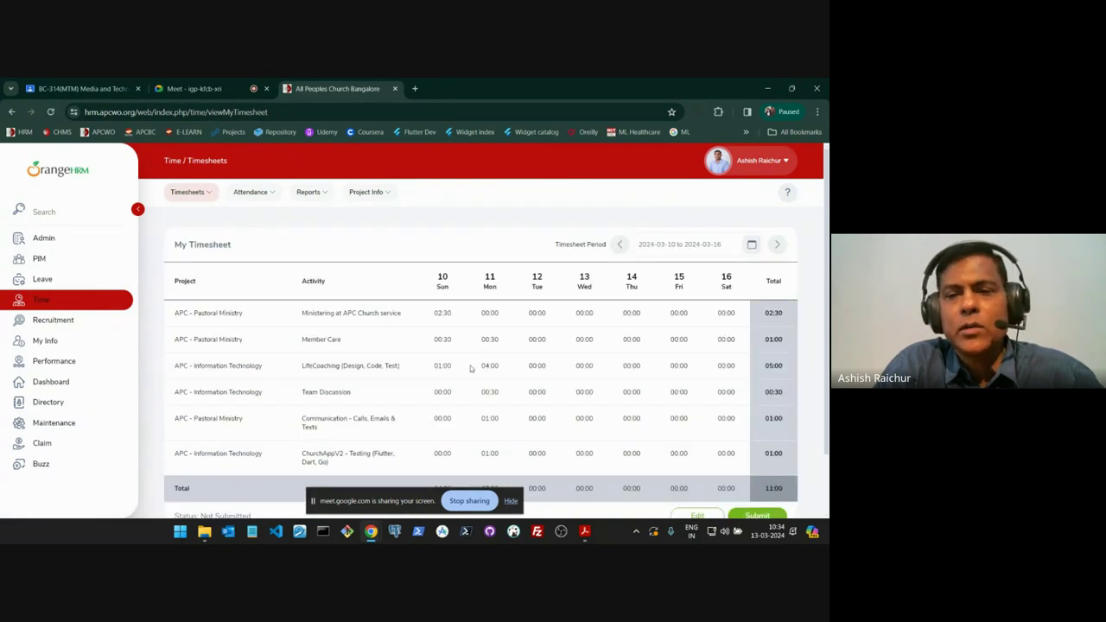
left_click(621, 245)
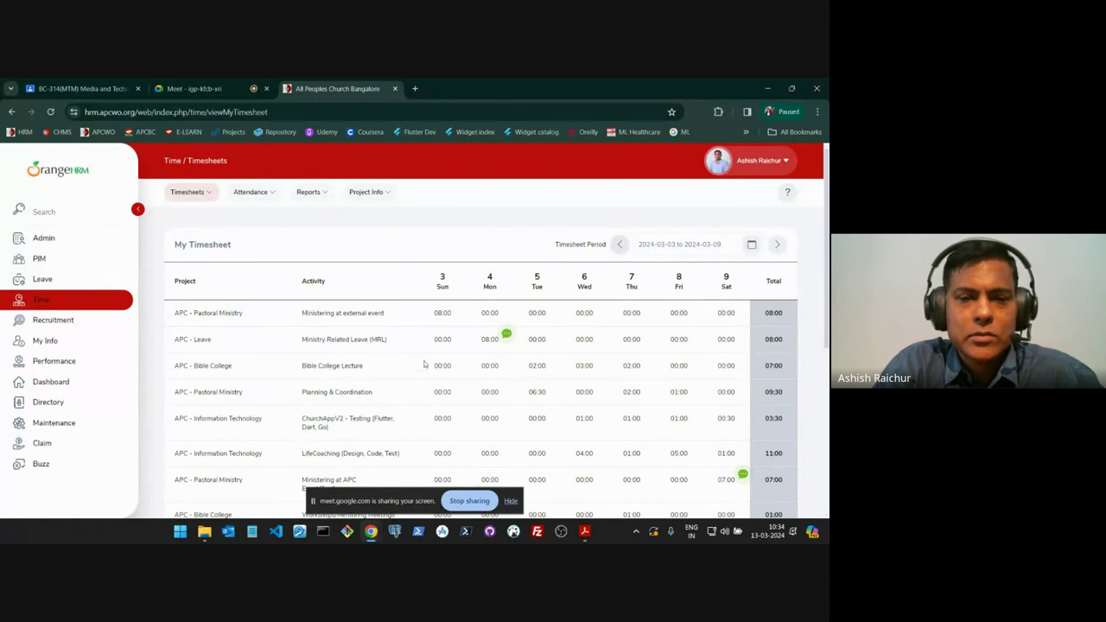
scroll(406, 391, "down", 1)
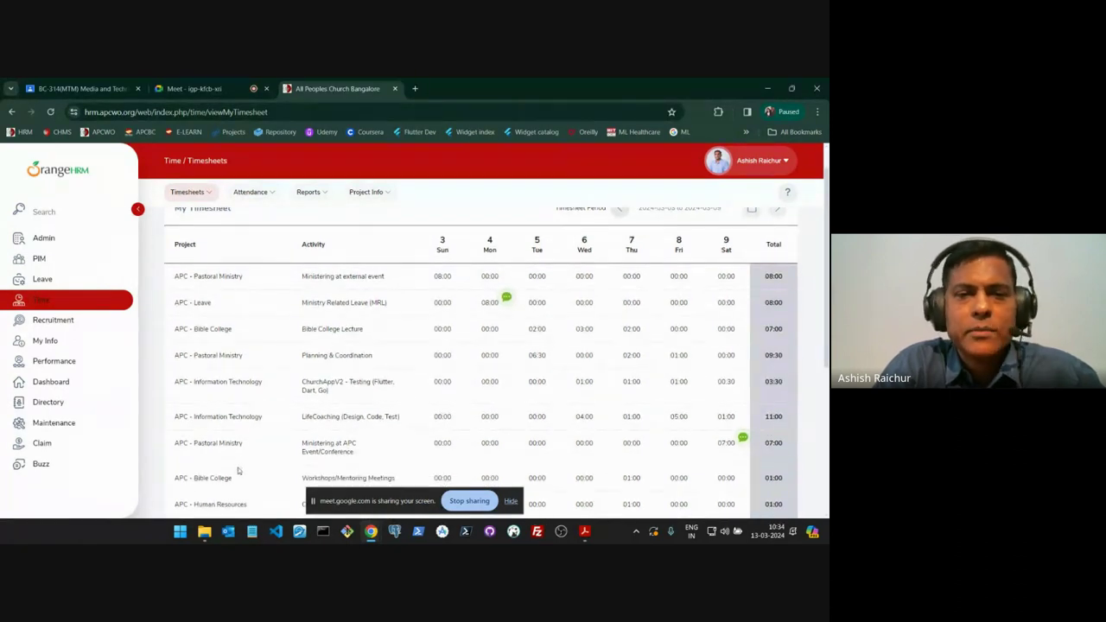
scroll(240, 458, "down", 1)
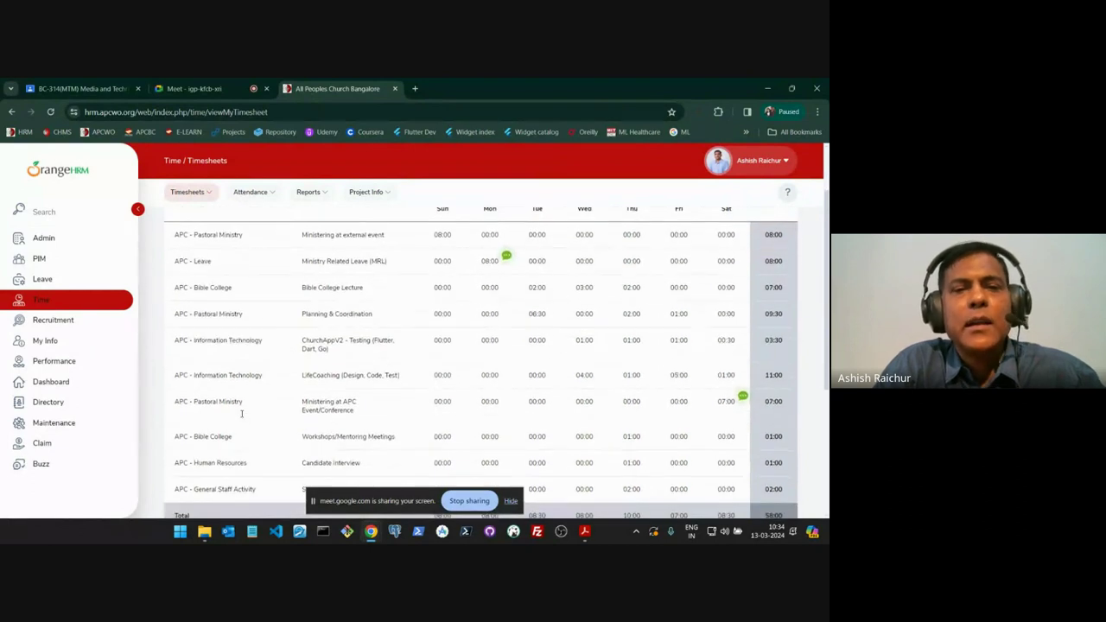
scroll(241, 416, "down", 1)
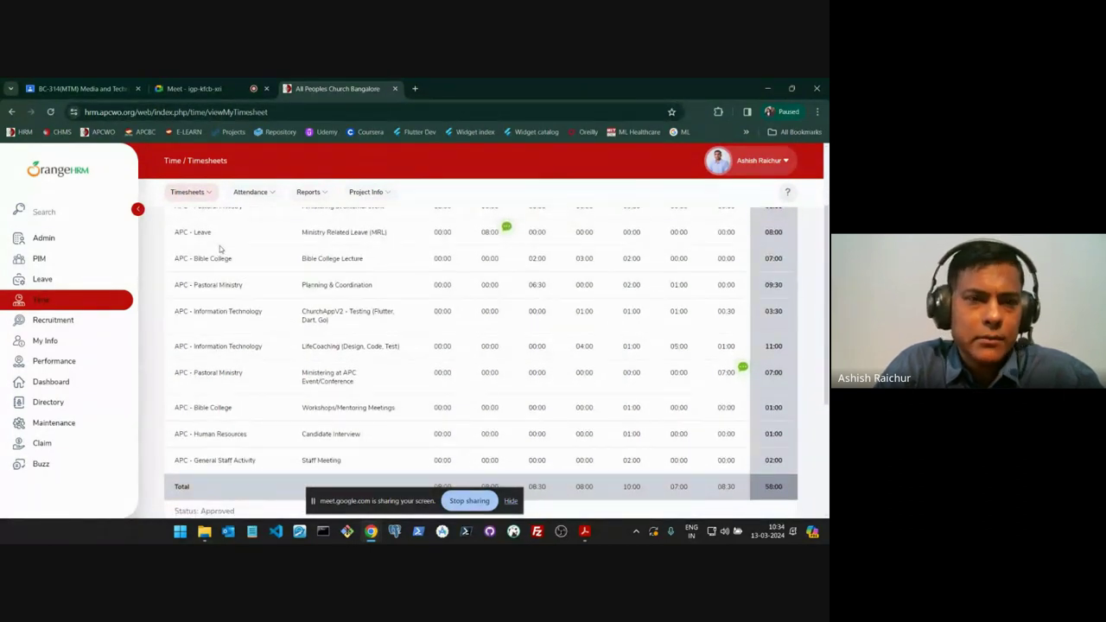
scroll(385, 259, "up", 3)
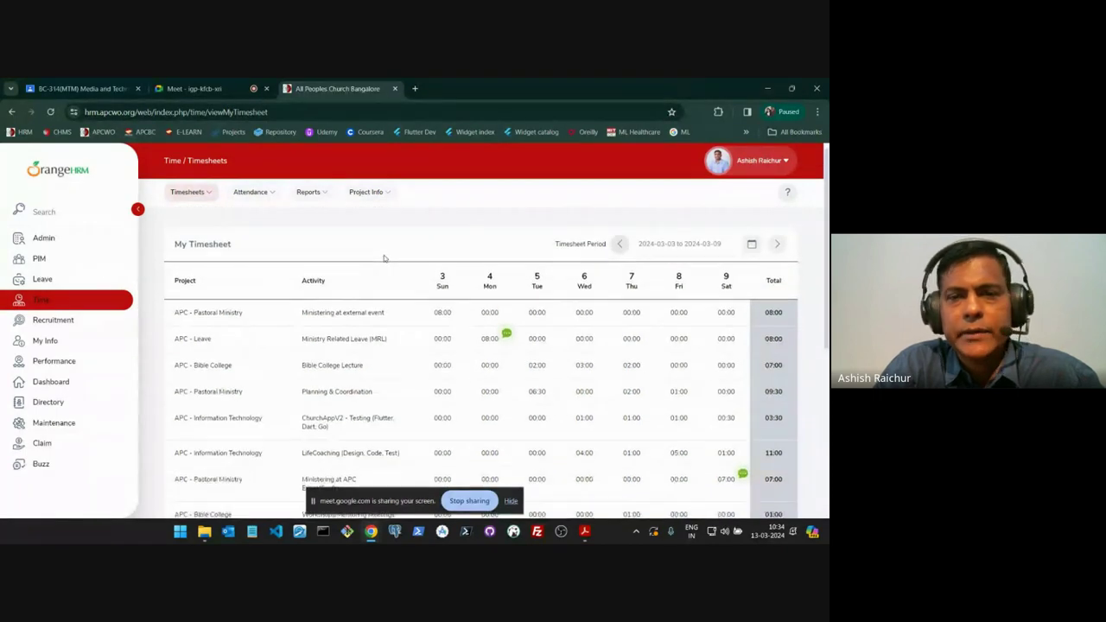
scroll(446, 373, "down", 5)
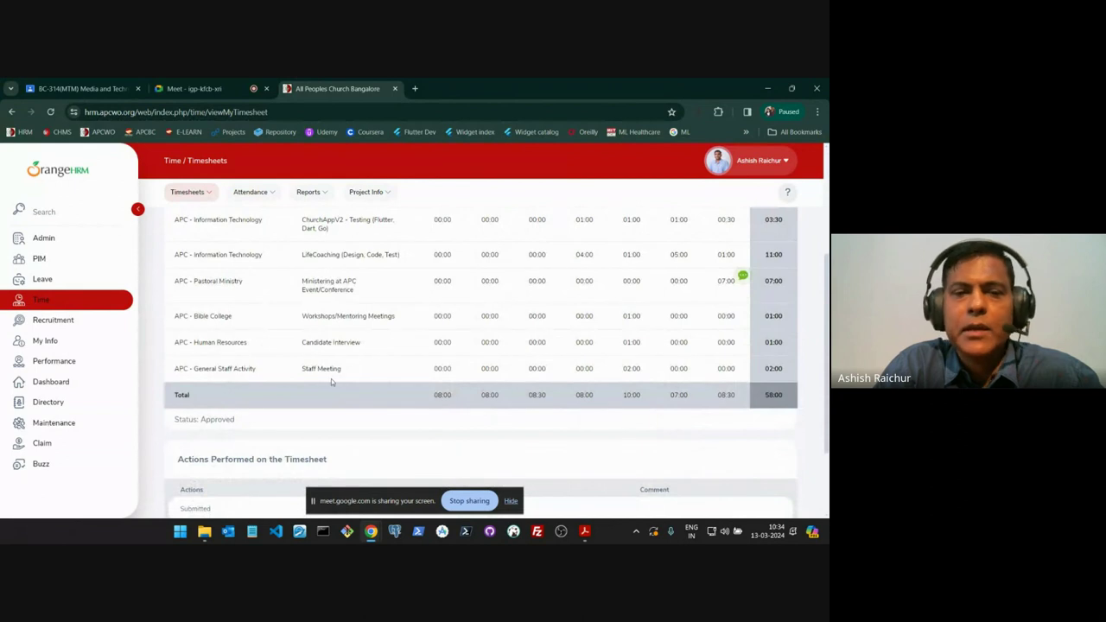
scroll(331, 378, "up", 1)
scroll(331, 379, "up", 4)
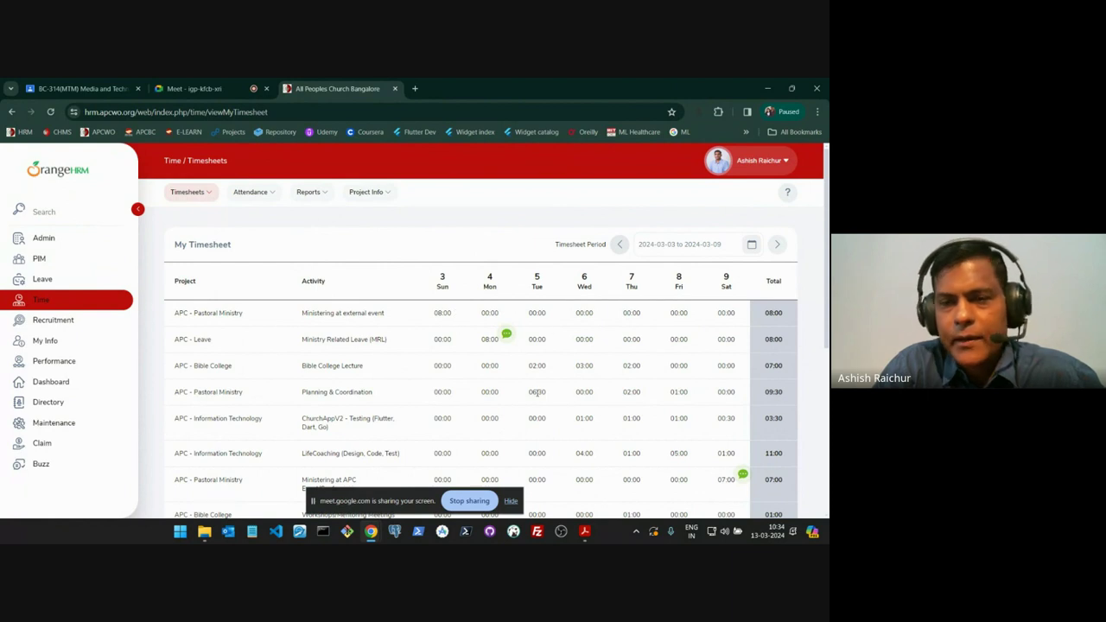
scroll(538, 393, "down", 1)
scroll(537, 393, "down", 7)
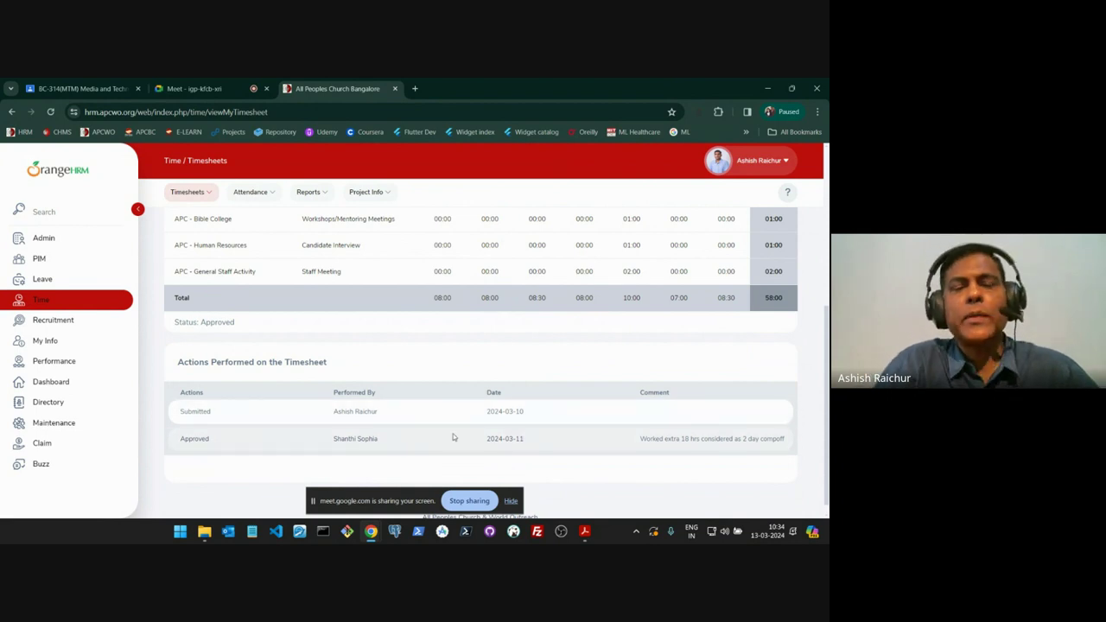
scroll(453, 437, "up", 3)
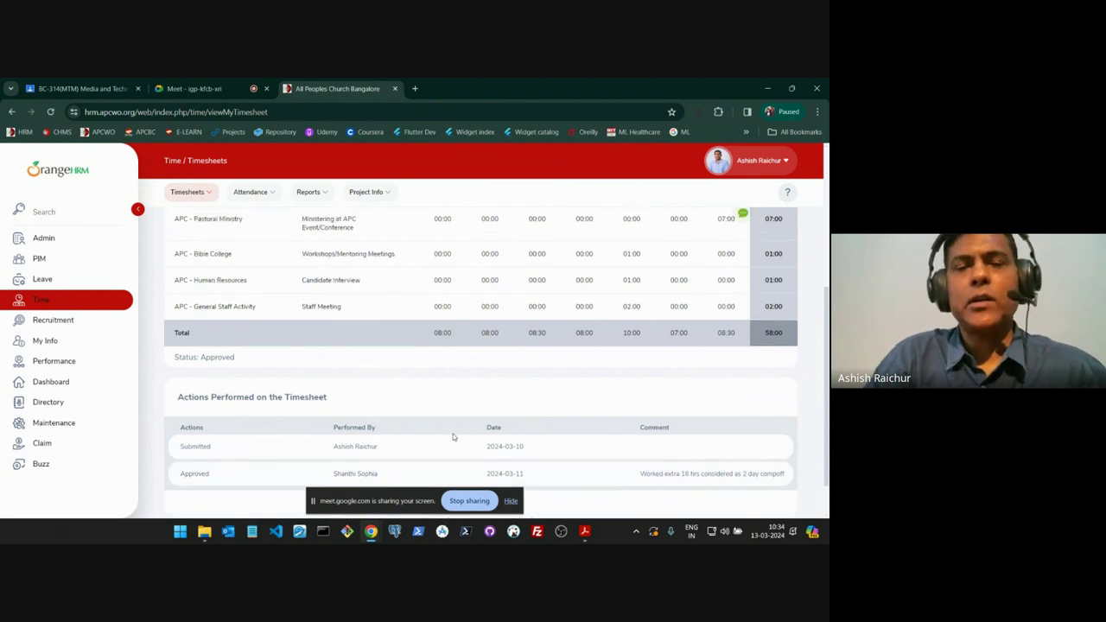
scroll(453, 437, "up", 3)
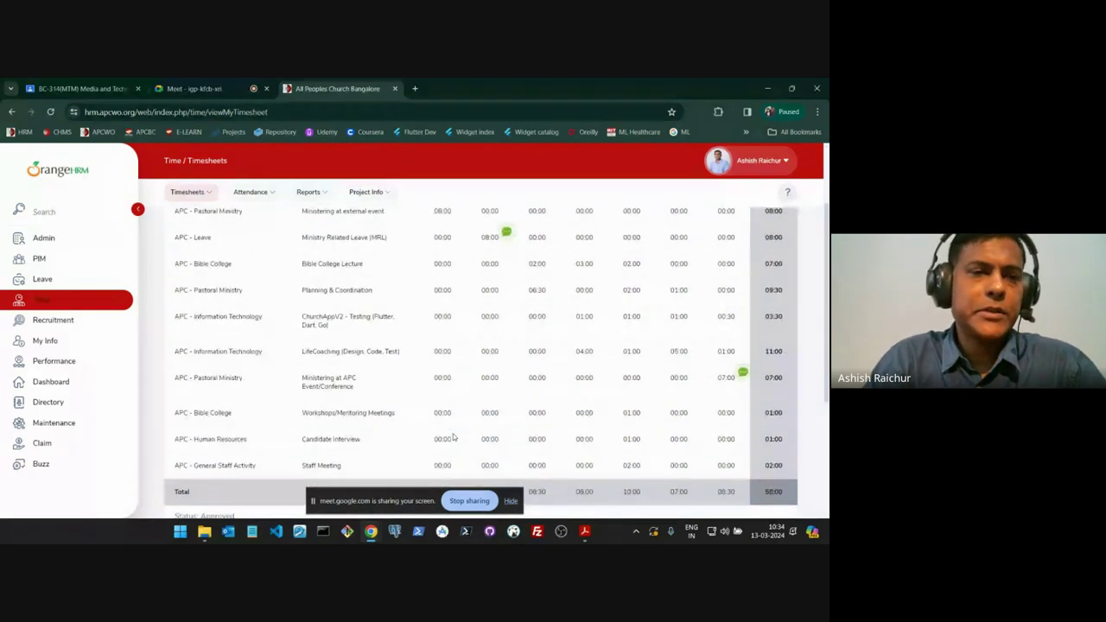
- Bring up the Apply Leave form under My Leave, showing a 0.00-day balance
left_click(43, 281)
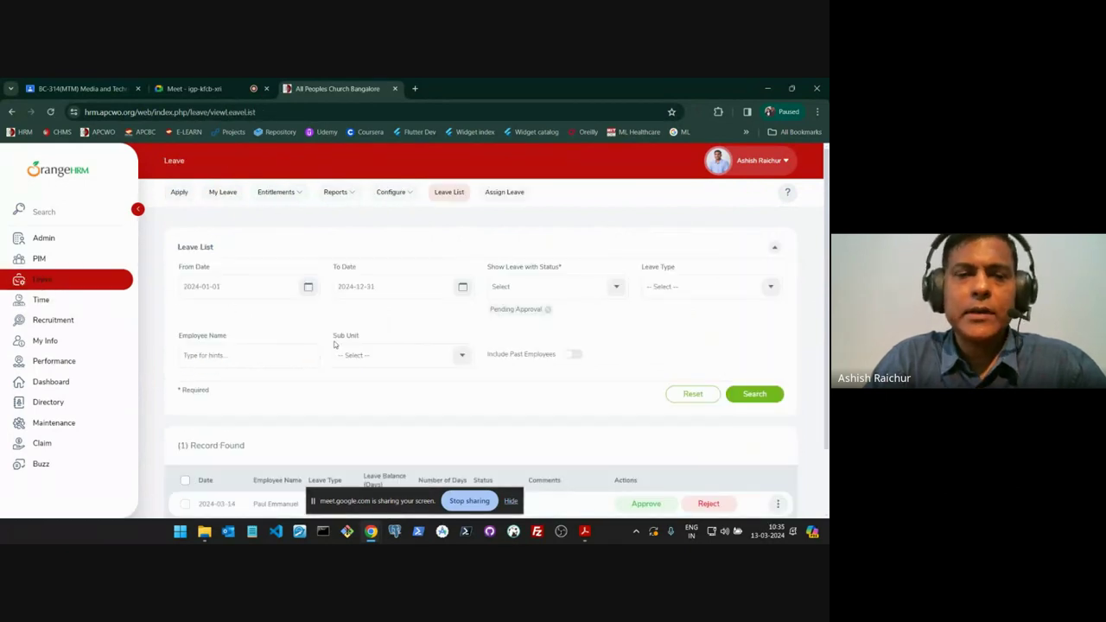
left_click(231, 196)
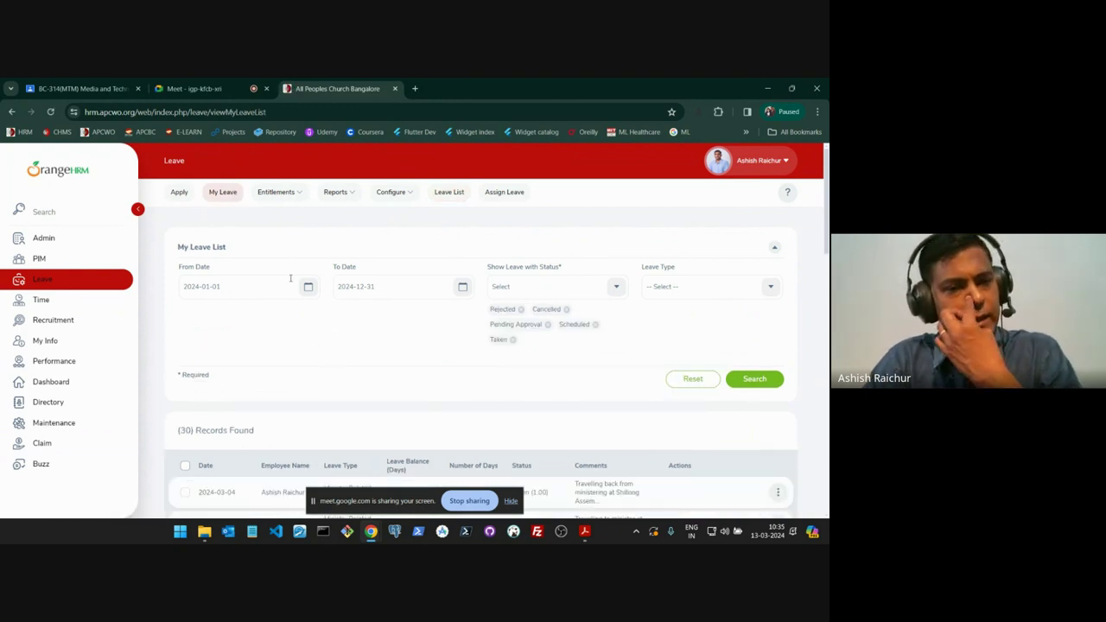
left_click(178, 192)
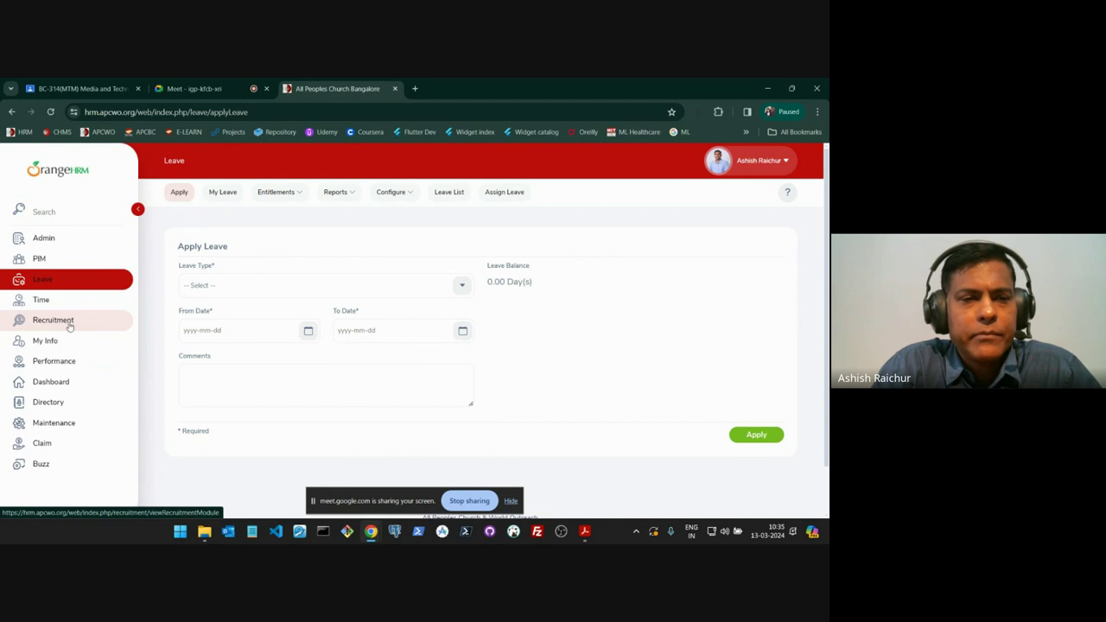
- Glance at the Recruitment candidates page, then log out of OrangeHRM
left_click(65, 325)
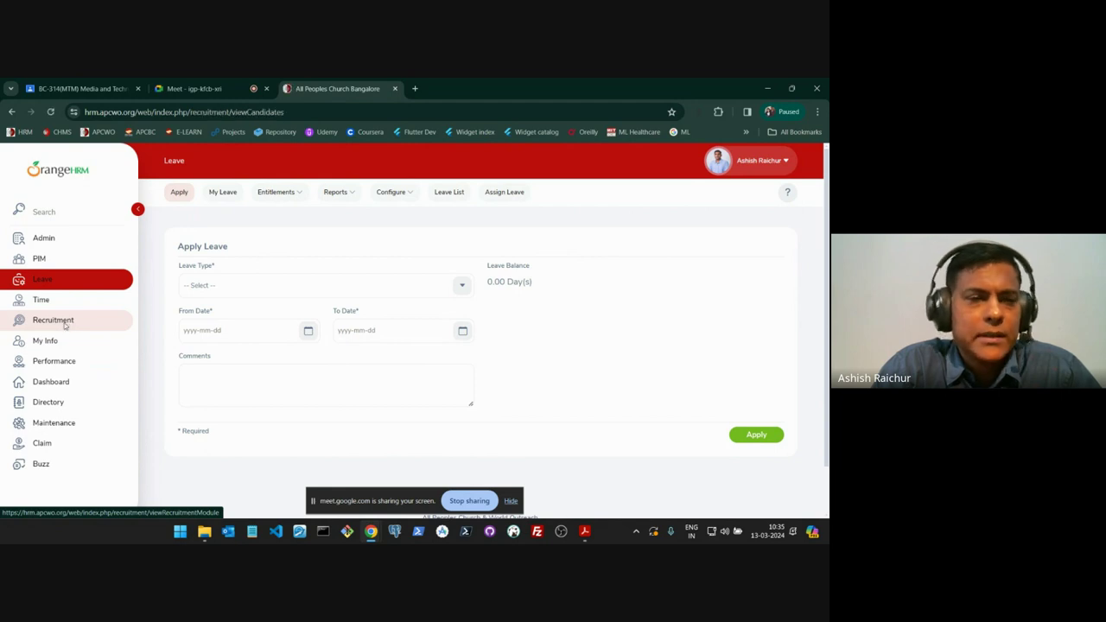
scroll(288, 398, "down", 2)
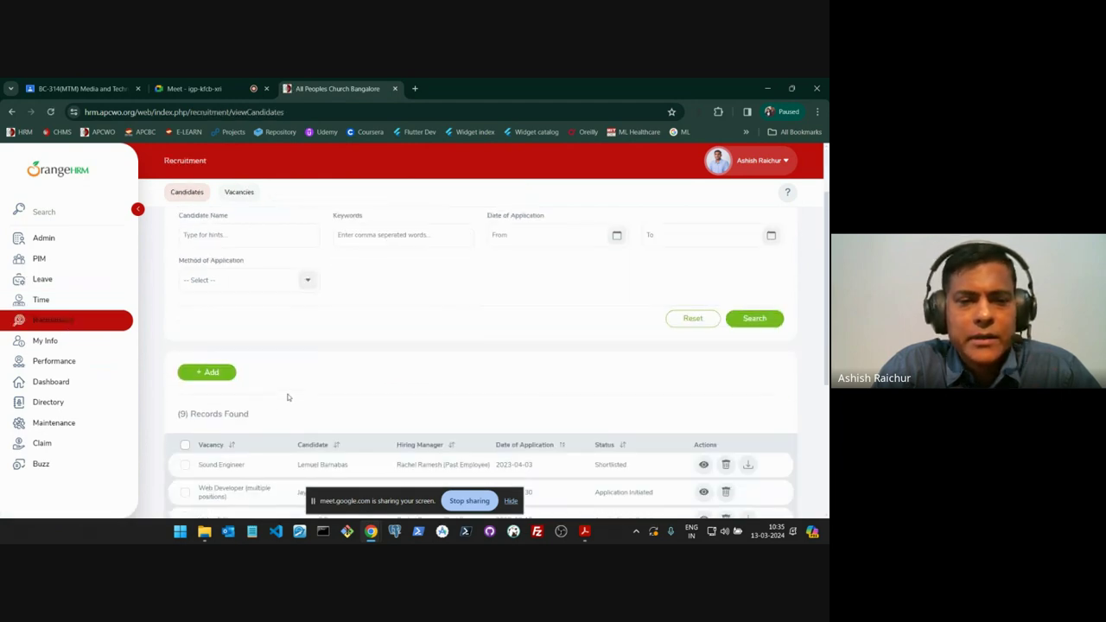
scroll(288, 397, "up", 2)
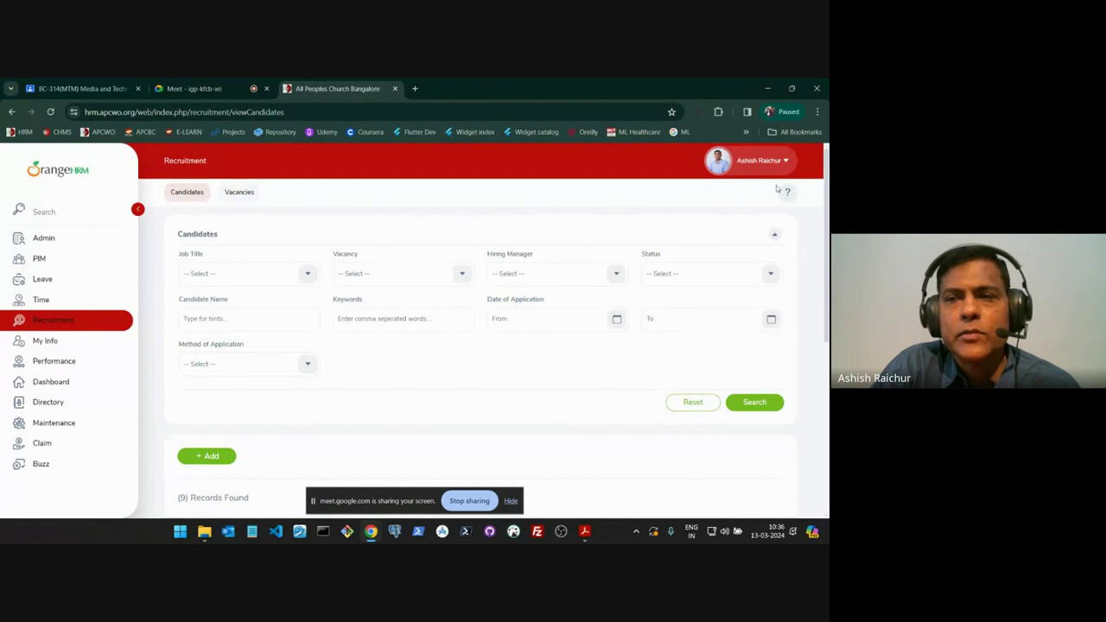
left_click(785, 161)
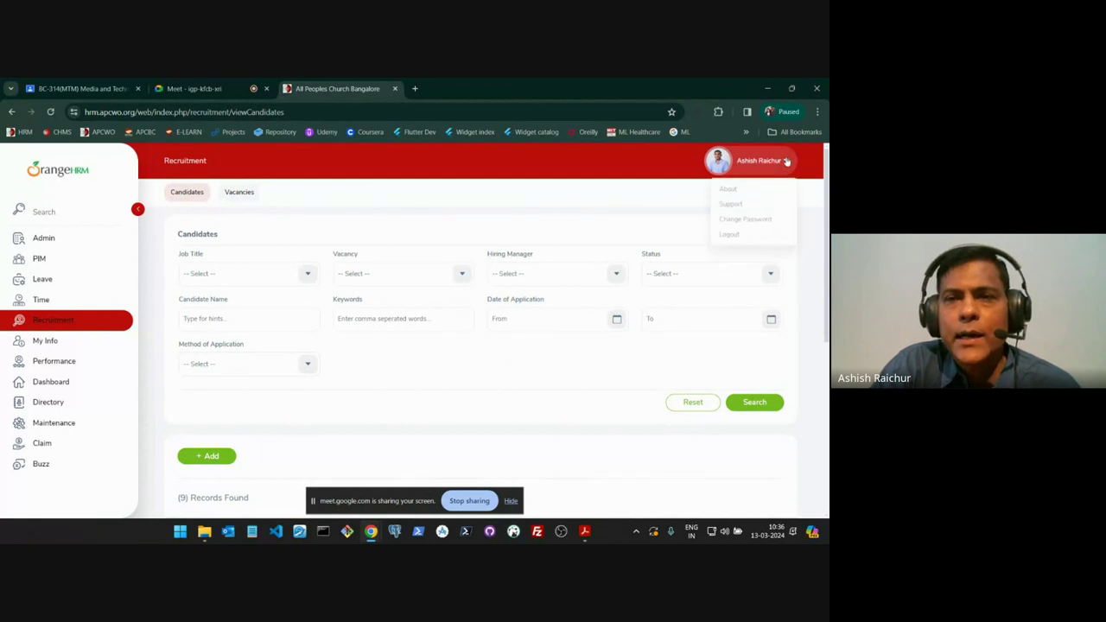
left_click(744, 235)
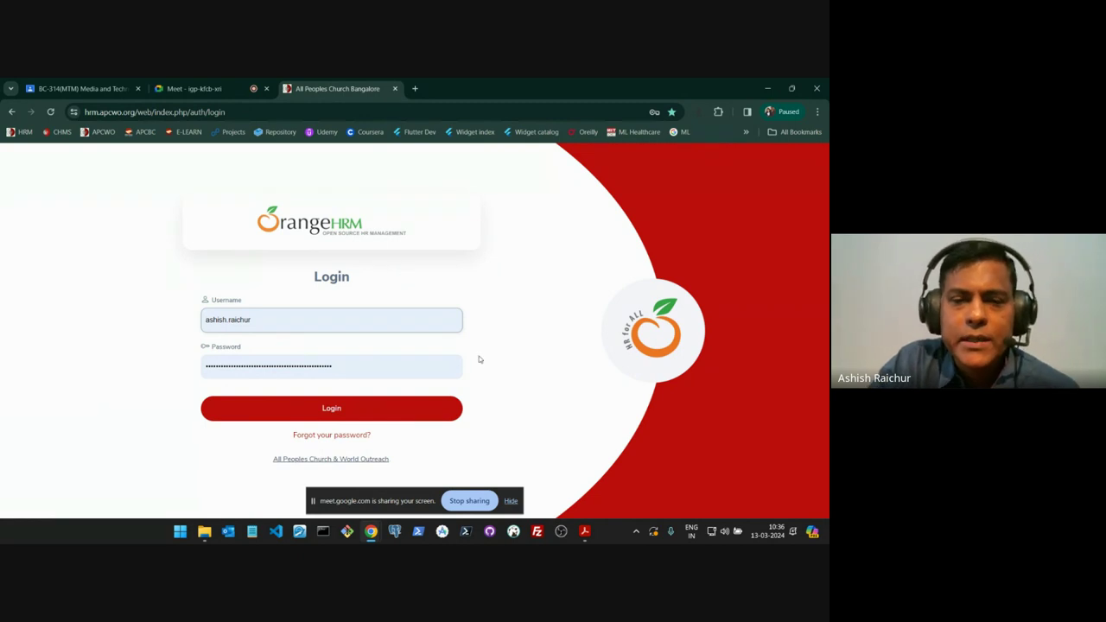
left_click(473, 503)
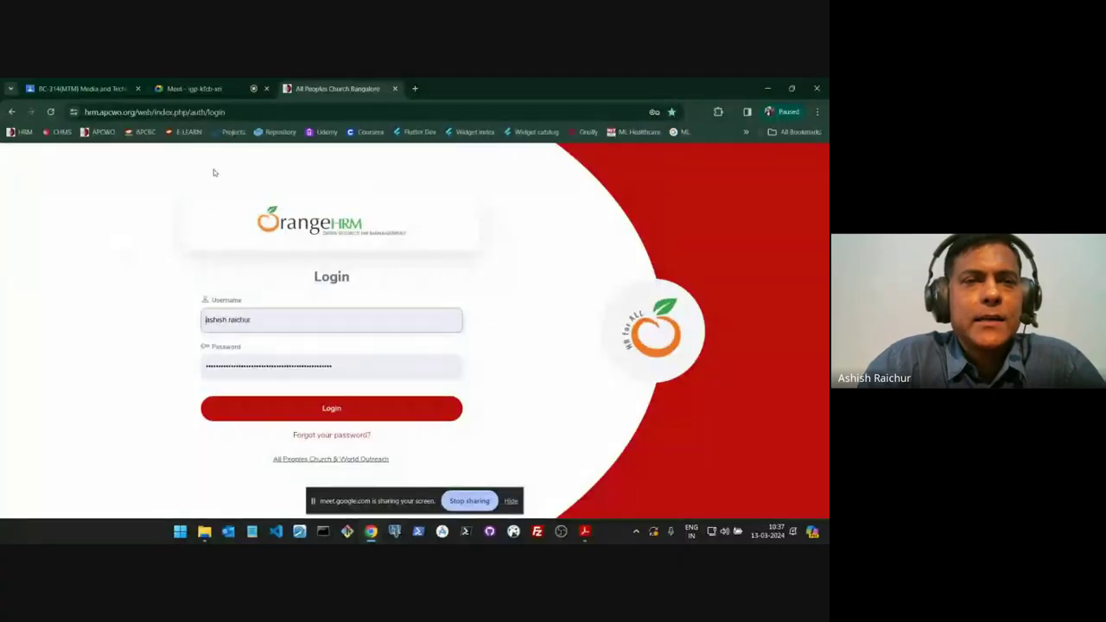
- Log in to the APCWO Repository with the saved credentials and browse its Shelves page
left_click(269, 134)
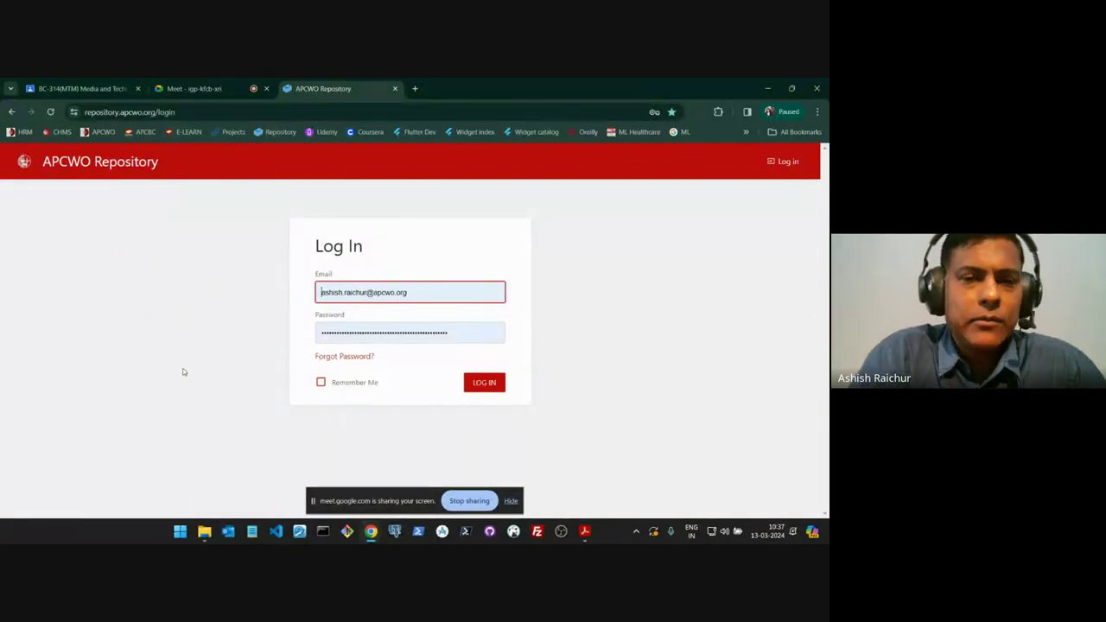
left_click(483, 382)
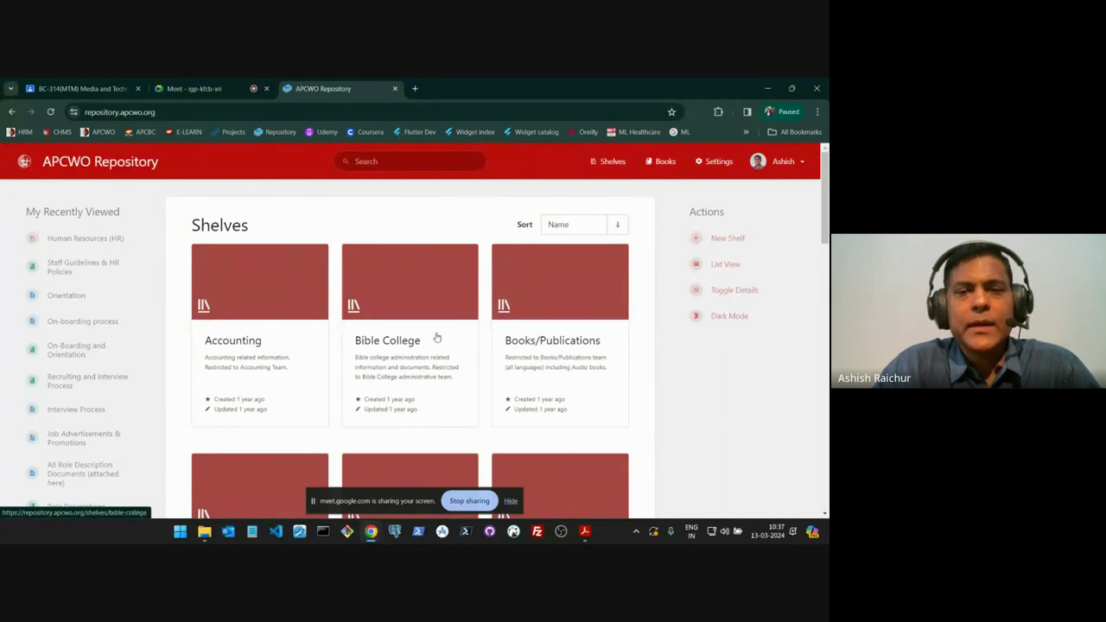
scroll(354, 384, "down", 3)
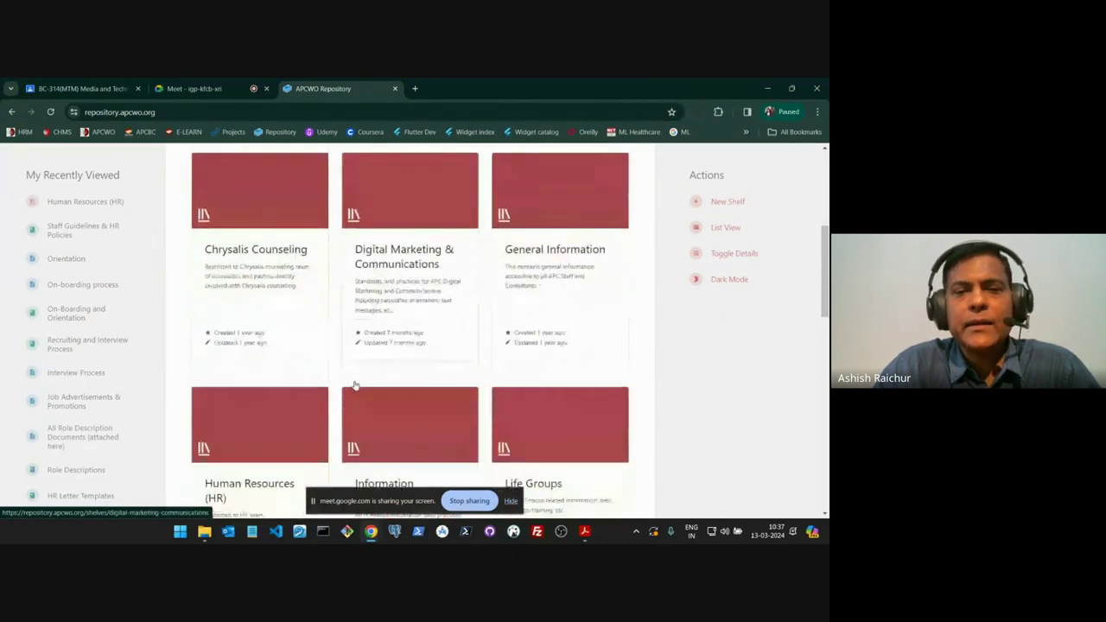
scroll(354, 385, "down", 5)
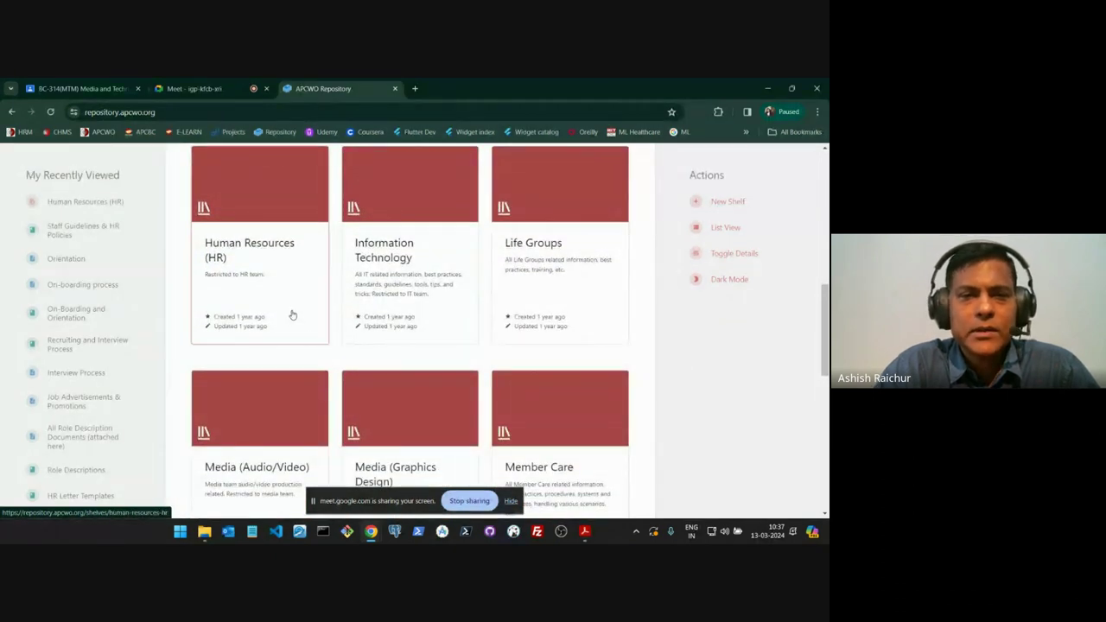
- Open the Human Resources (HR) shelf and scroll through its books
left_click(292, 315)
scroll(450, 402, "down", 1)
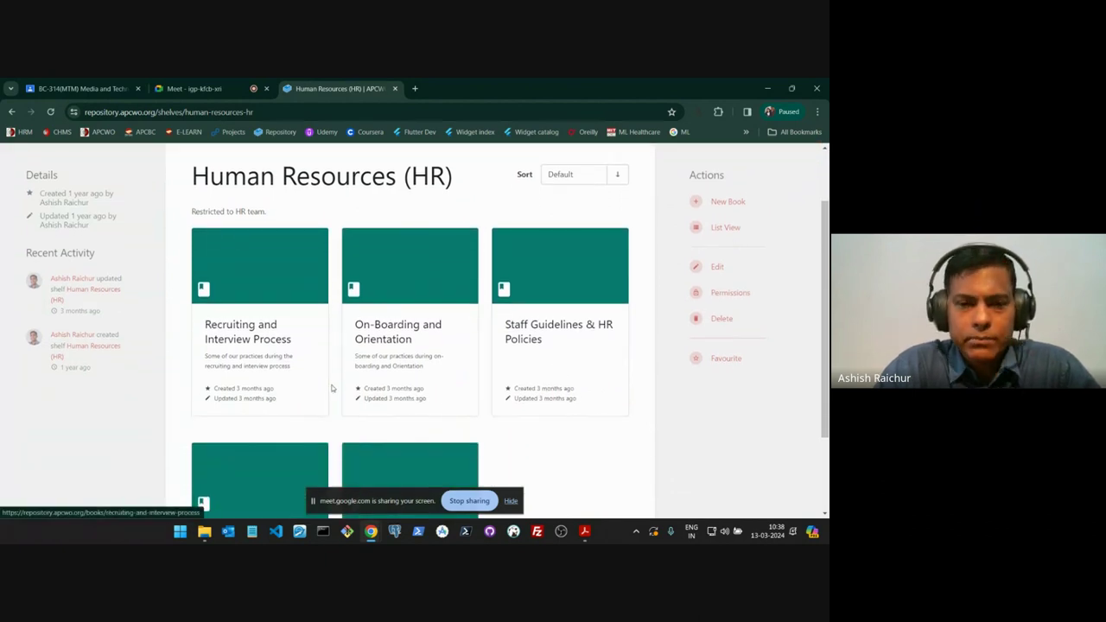
scroll(406, 380, "down", 2)
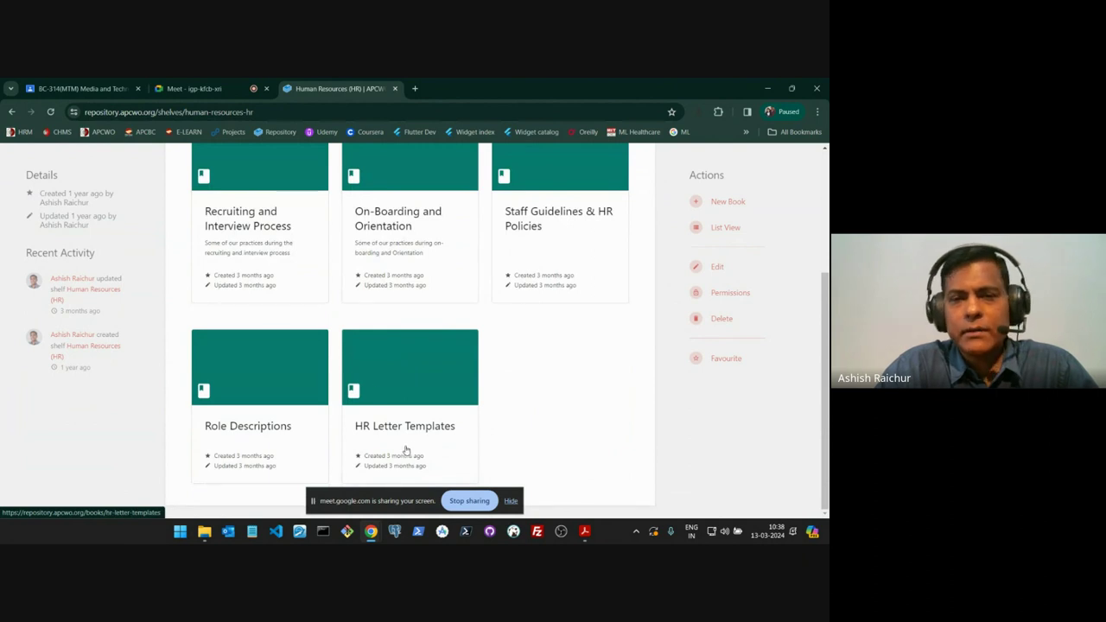
scroll(479, 306, "up", 2)
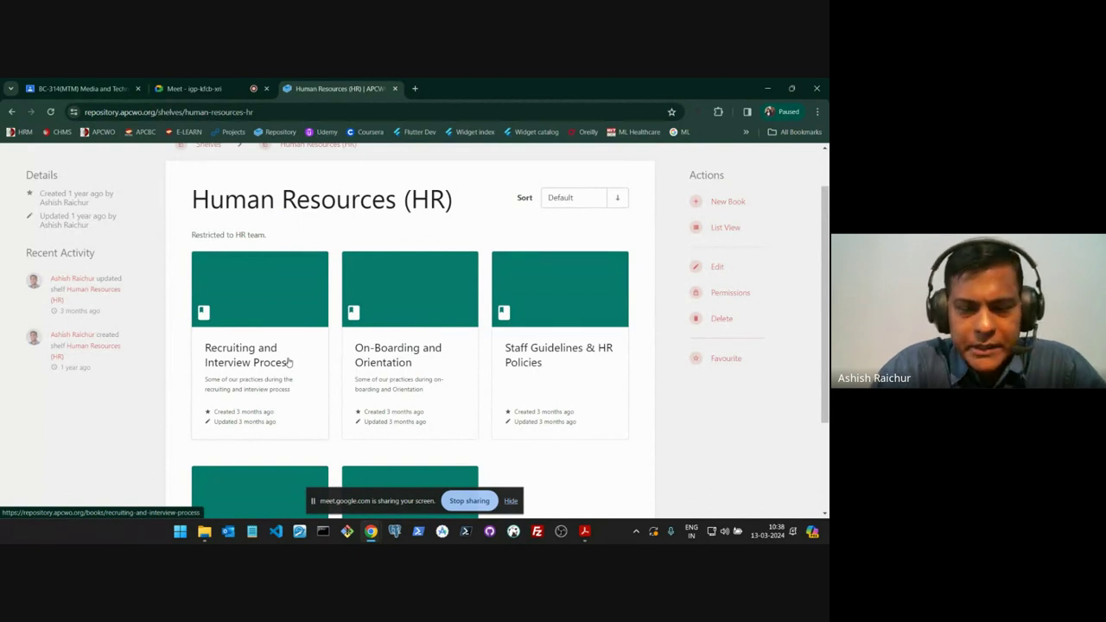
scroll(288, 362, "up", 1)
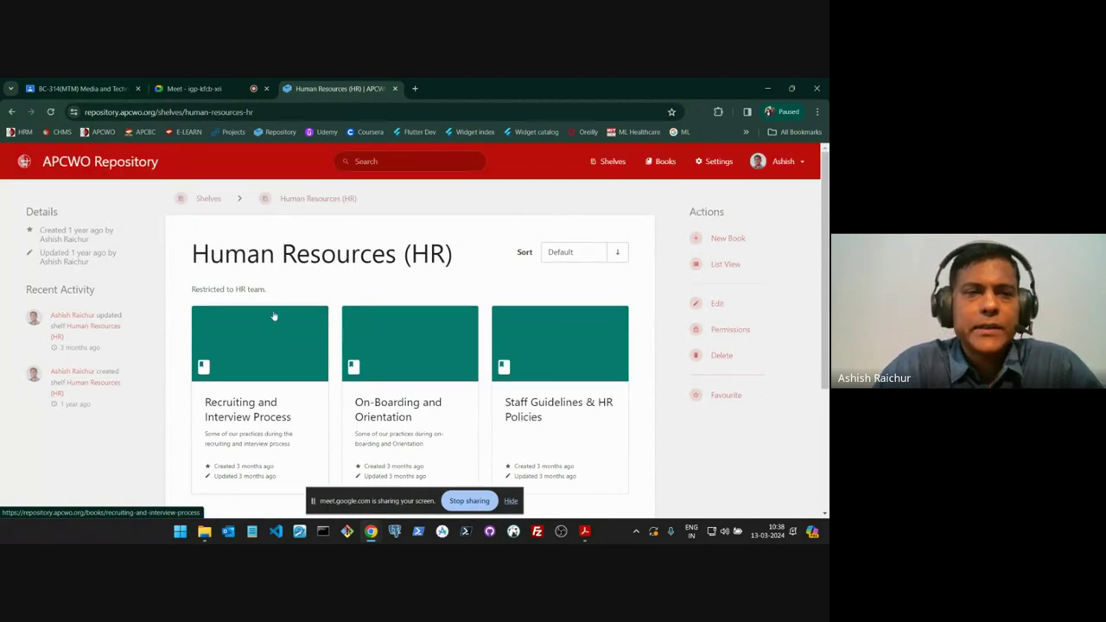
- Return to the Shelves list and scroll down to Organization, Pastoral Ministry and Services and Events
left_click(206, 198)
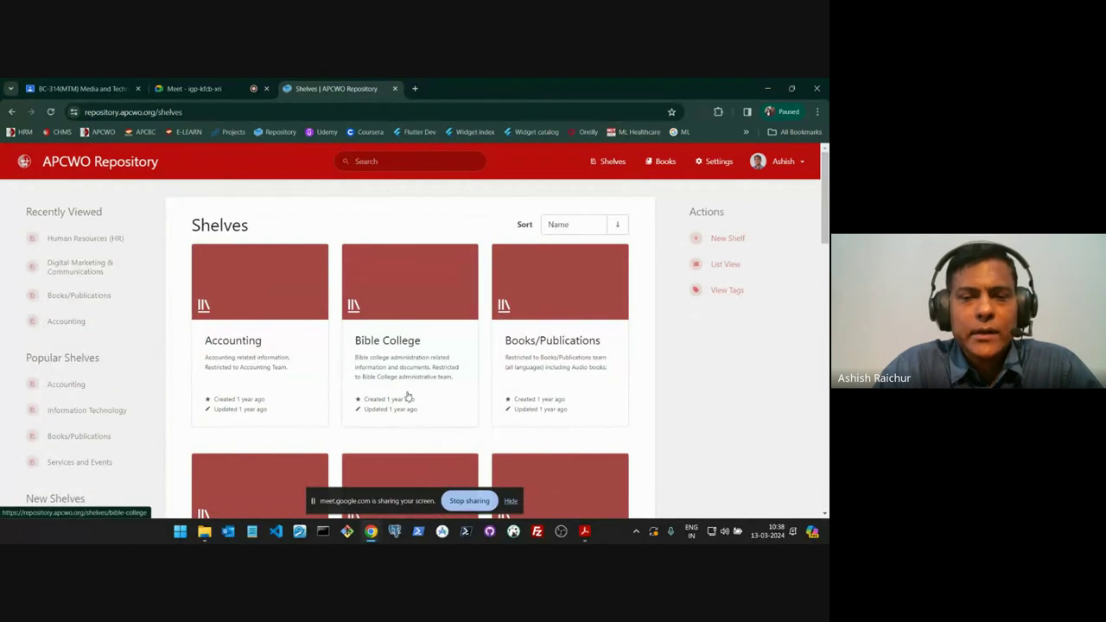
scroll(408, 396, "down", 5)
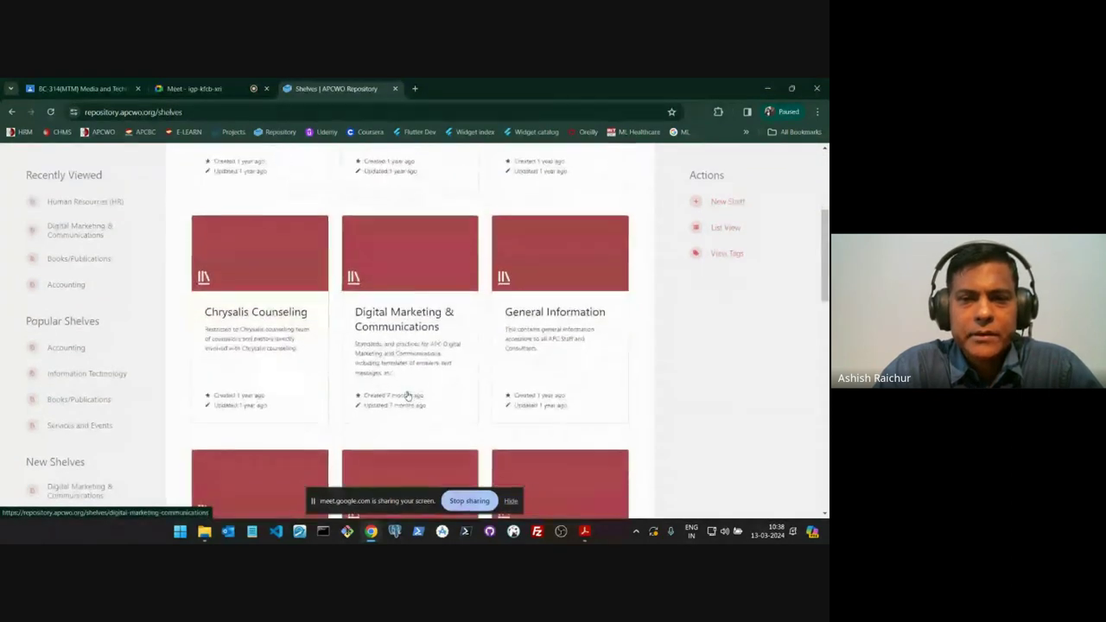
scroll(408, 396, "down", 5)
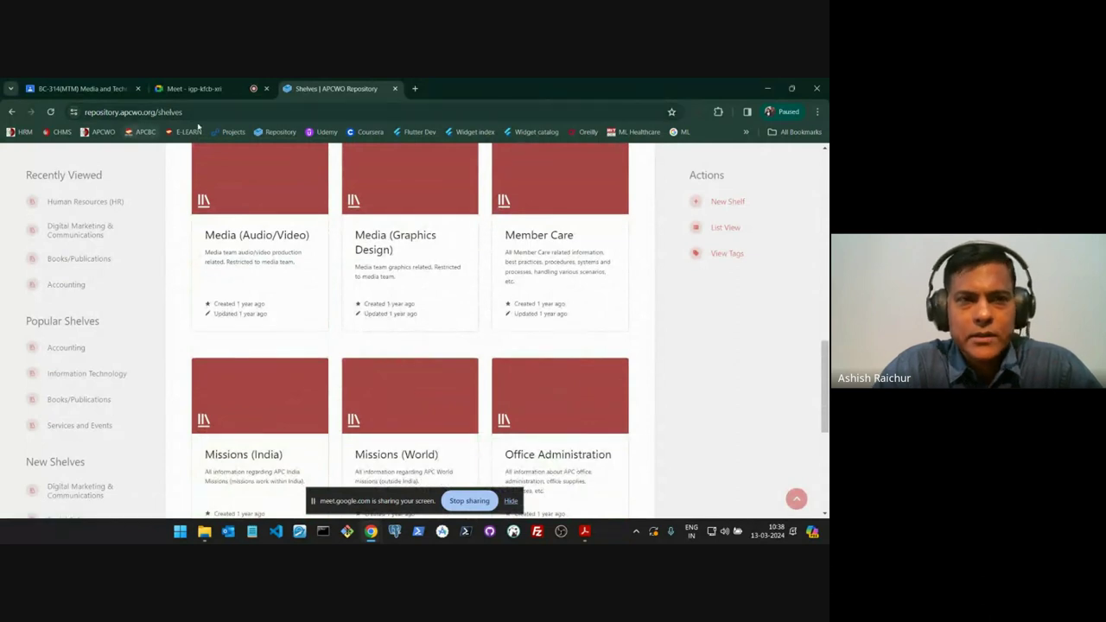
scroll(343, 319, "down", 4)
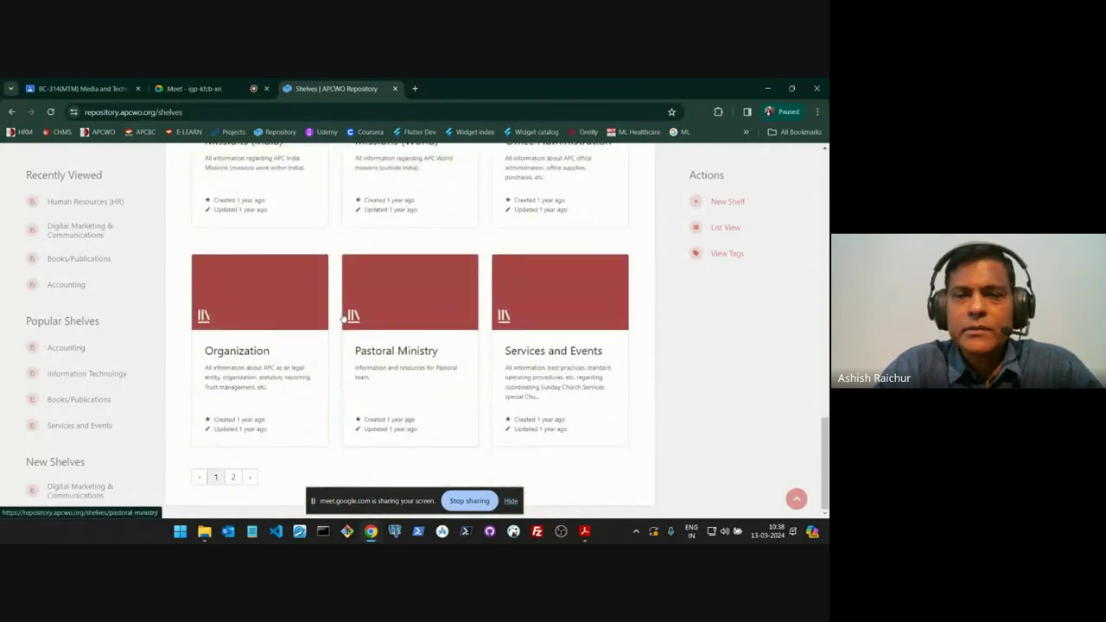
scroll(343, 319, "up", 13)
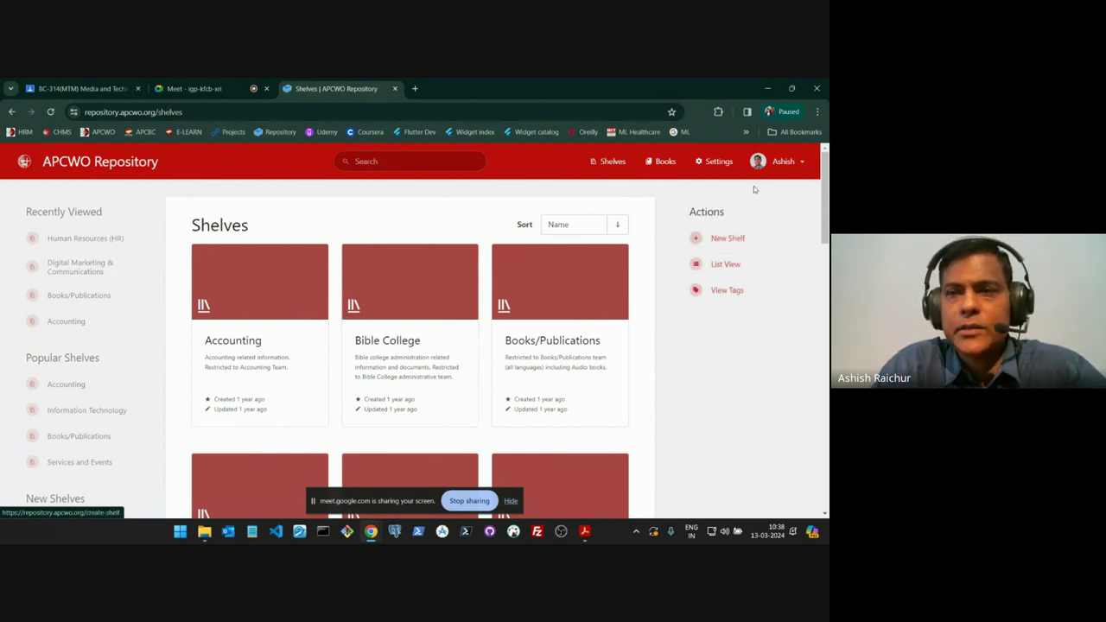
- Log out of the repository and go to the OpenProject sign-in page via the Projects bookmark
left_click(783, 162)
left_click(765, 233)
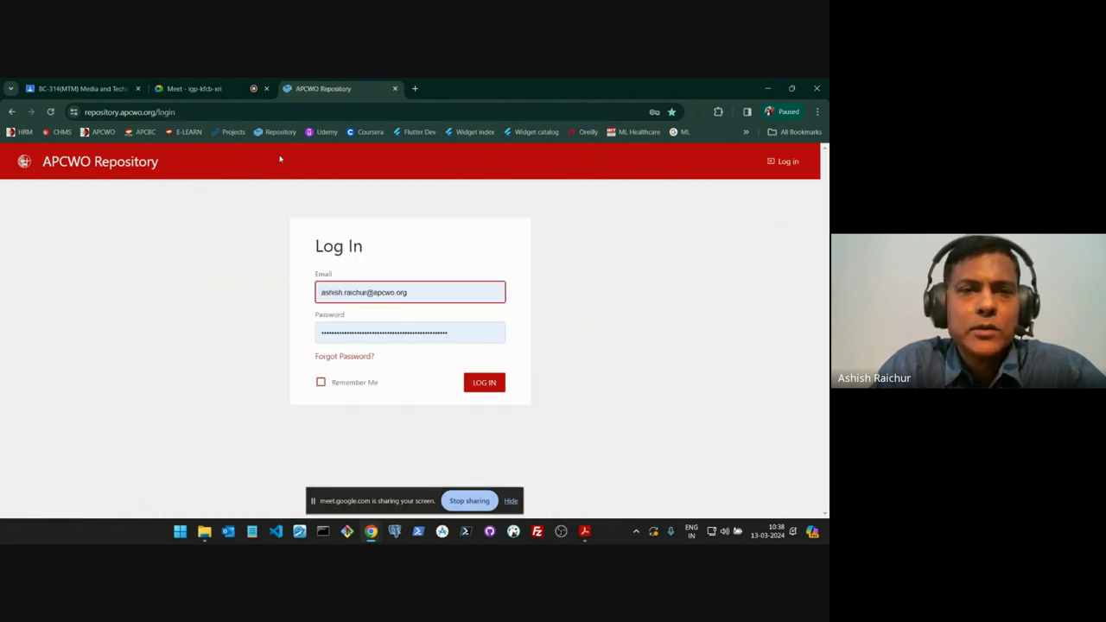
left_click(233, 132)
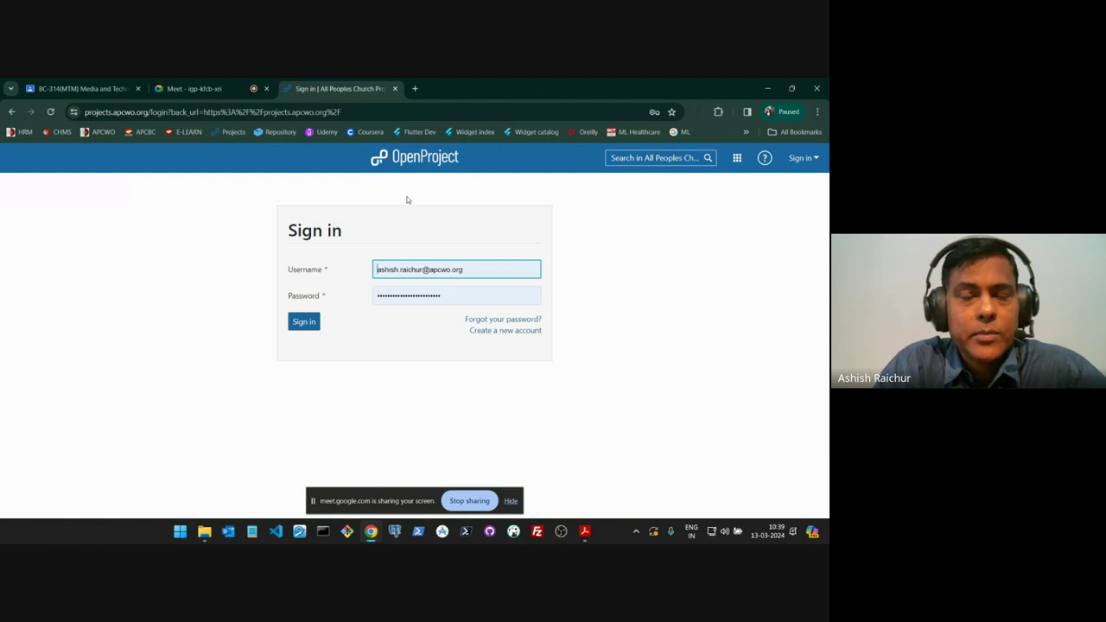
- Sign in to OpenProject with the prefilled username and password
left_click(477, 504)
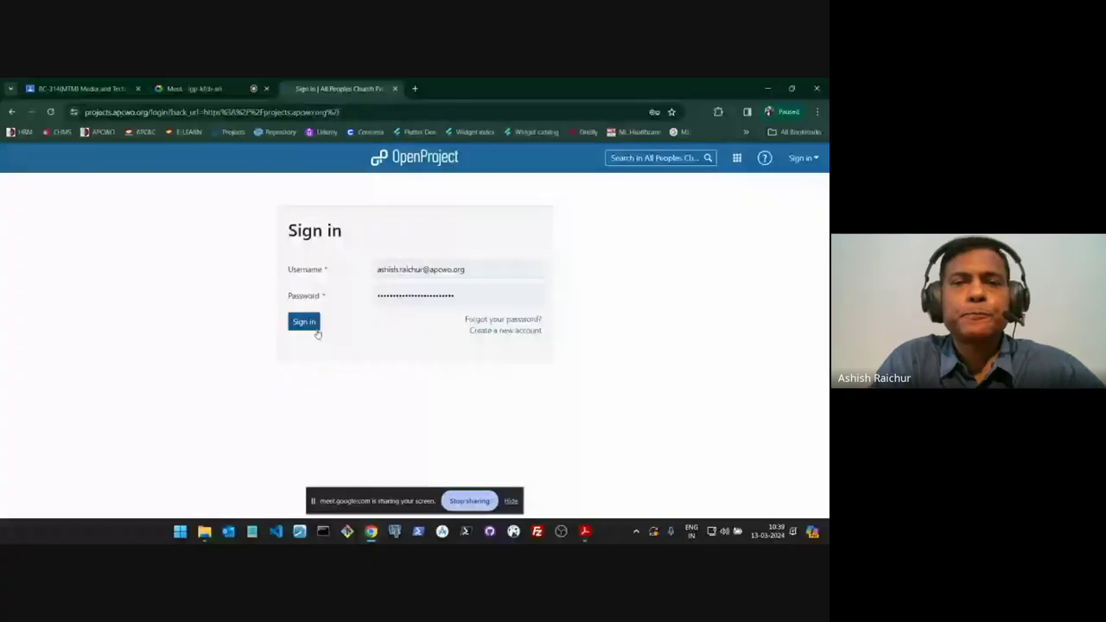
left_click(311, 324)
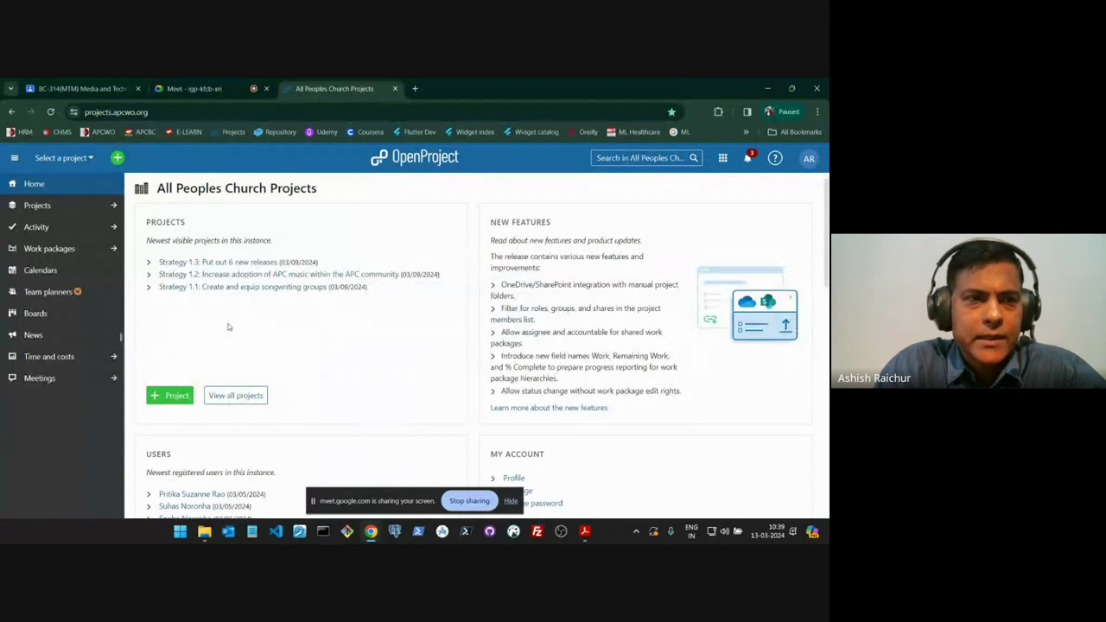
- Show the LifeCoaching Testing project's 15 open work packages and bring up the project selector
left_click(64, 208)
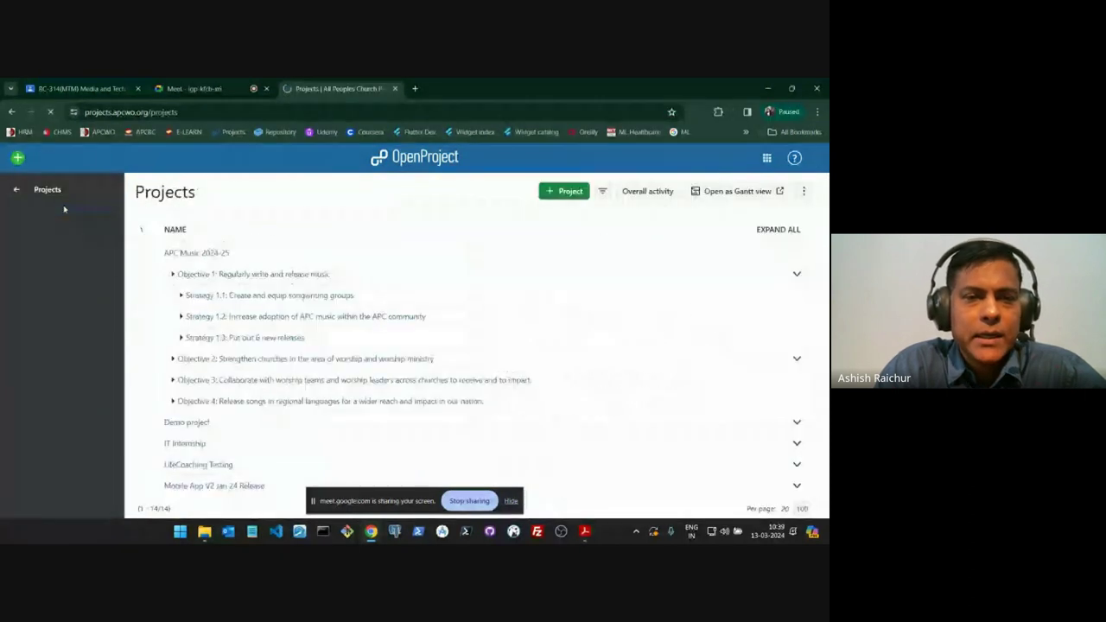
scroll(154, 266, "down", 2)
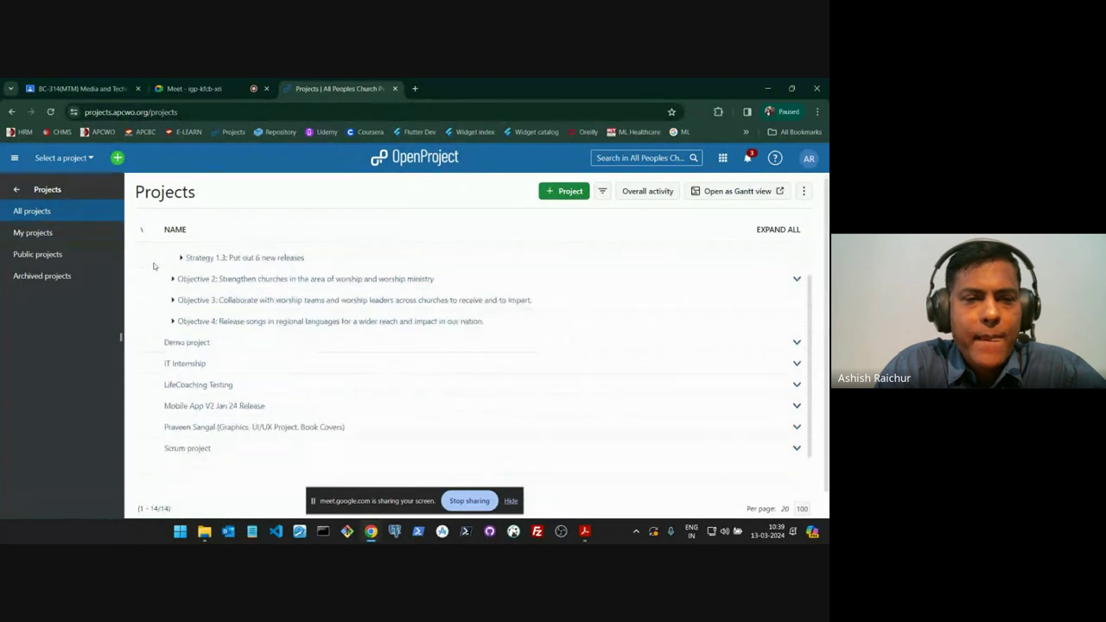
left_click(200, 385)
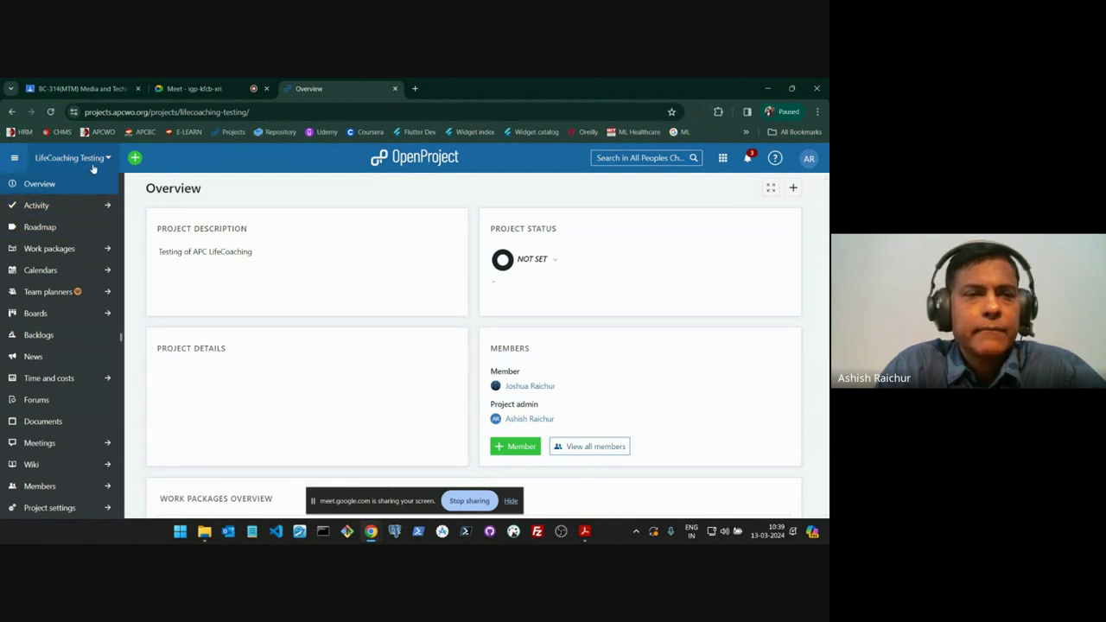
left_click(78, 250)
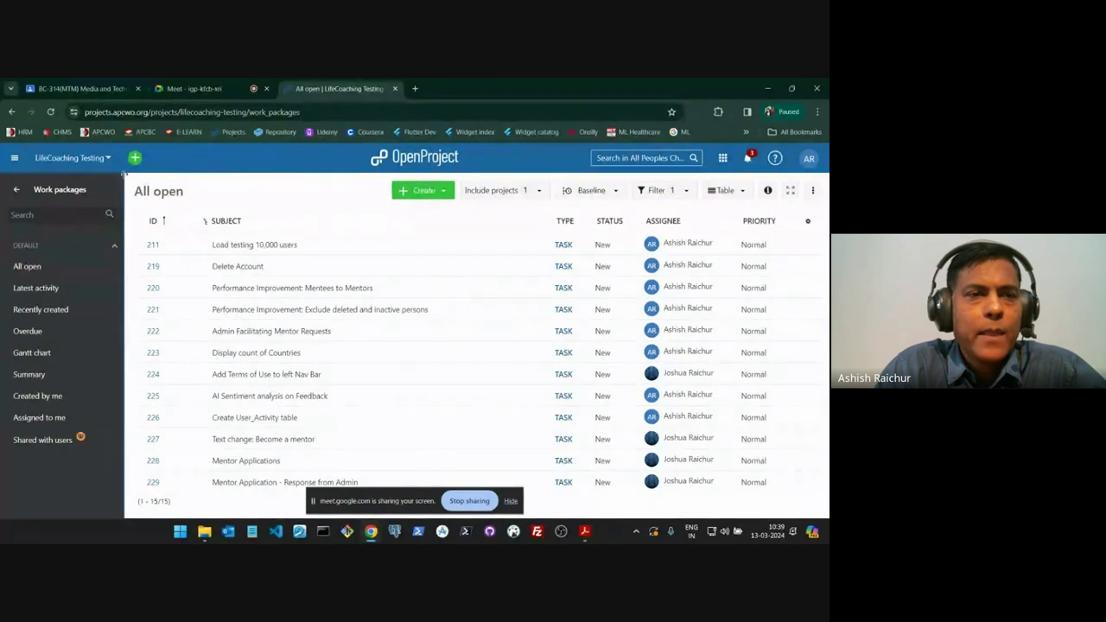
left_click(69, 158)
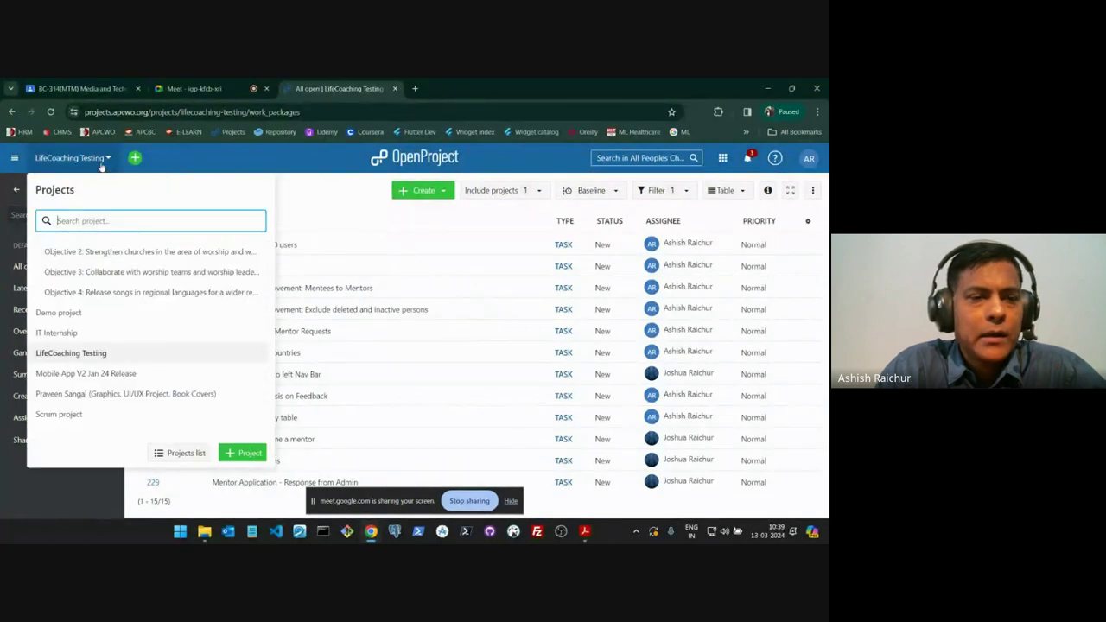
- Switch to the Mobile App V2 Jan 24 Release project, sign out of OpenProject, and stop screen sharing
left_click(130, 374)
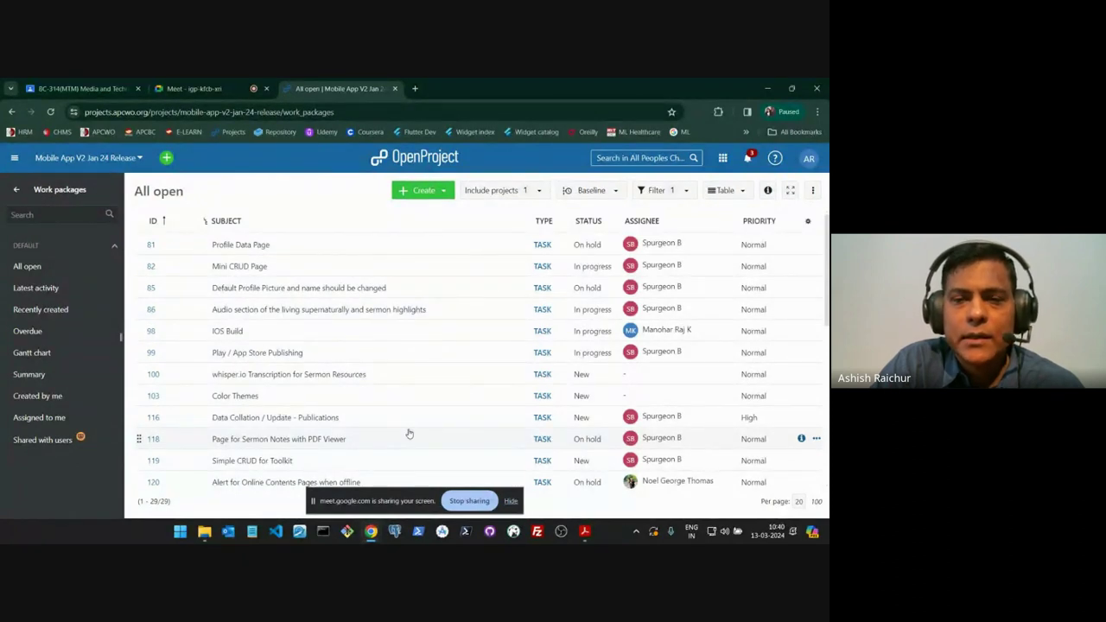
left_click(808, 164)
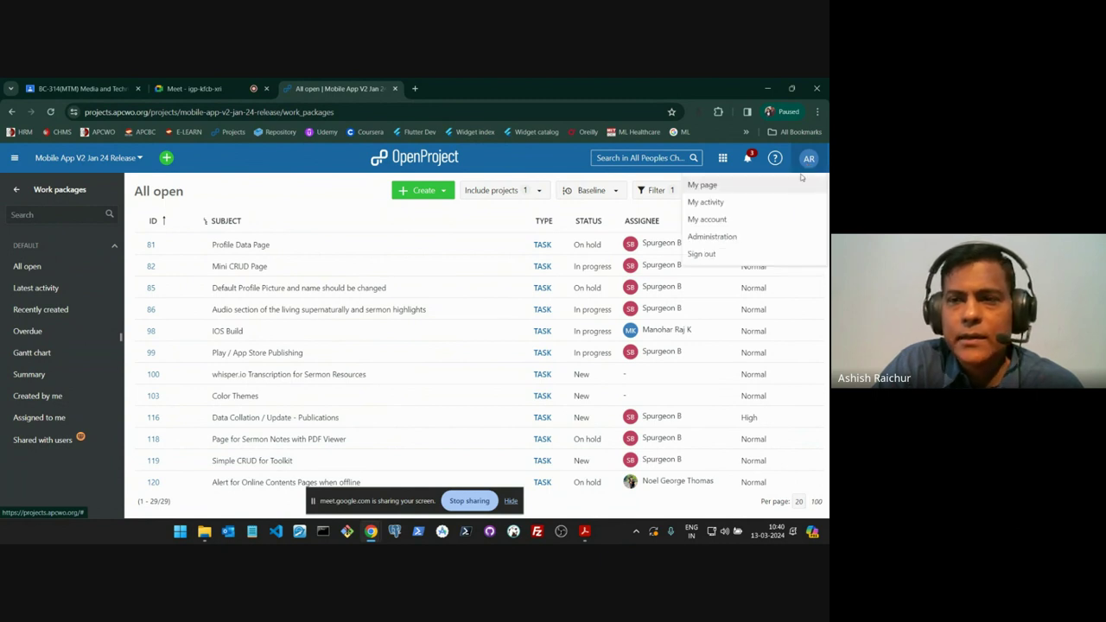
left_click(730, 258)
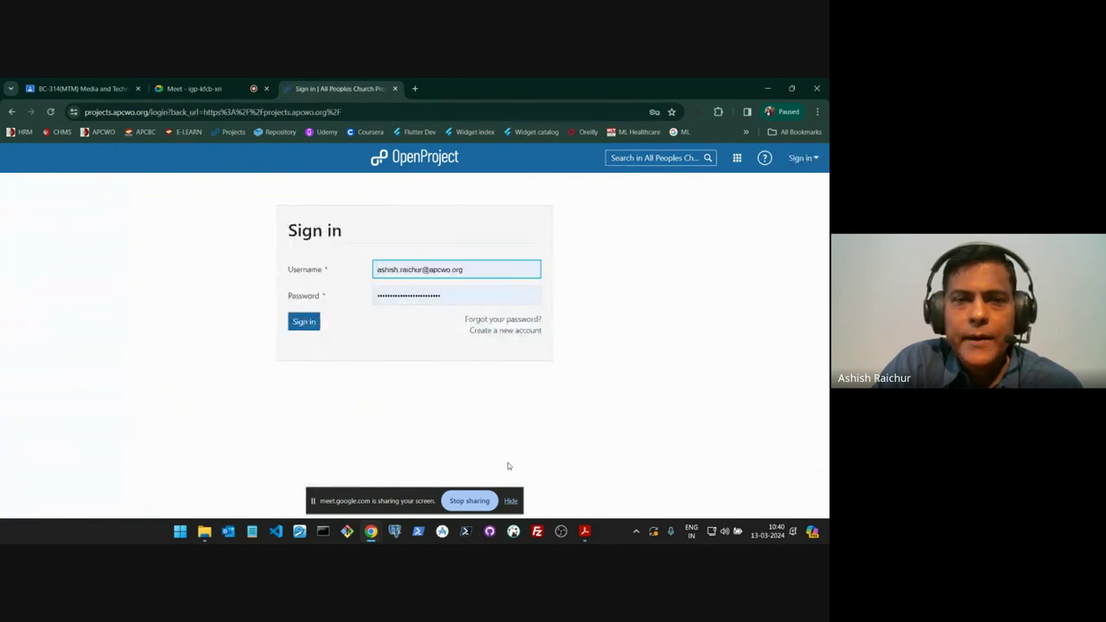
left_click(469, 501)
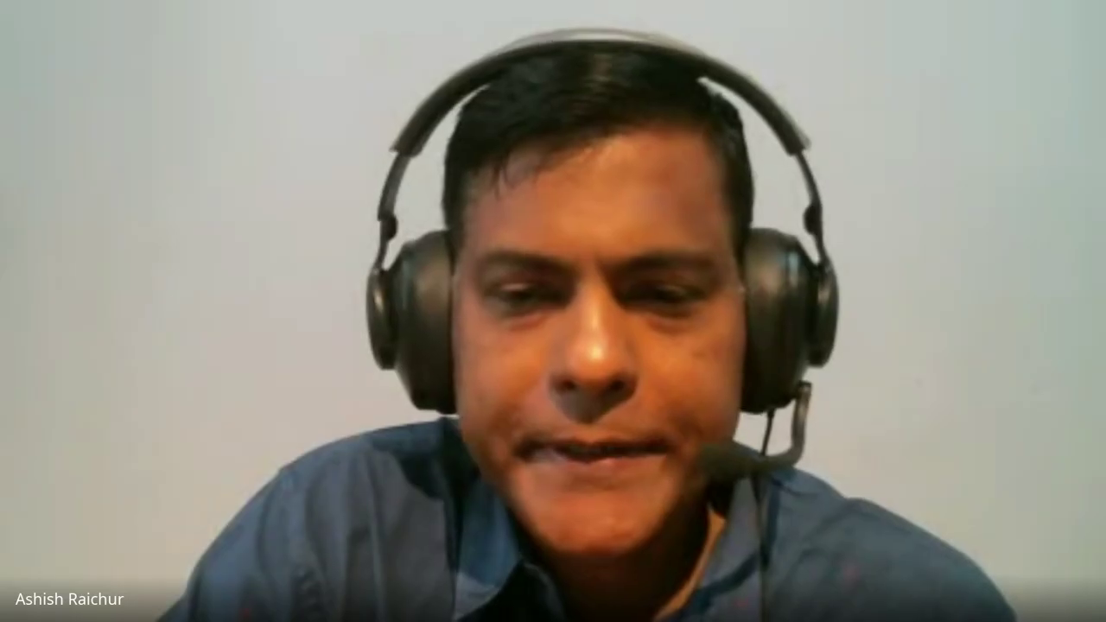